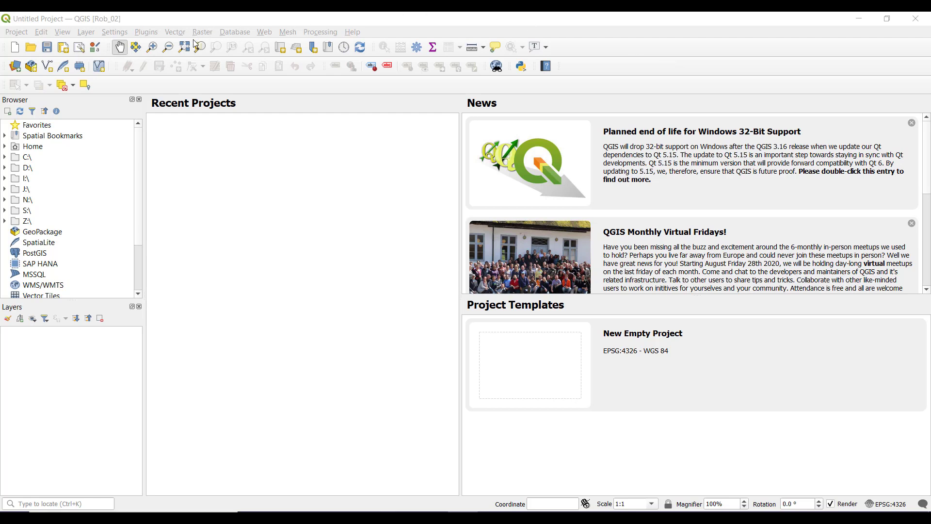
click(67, 34)
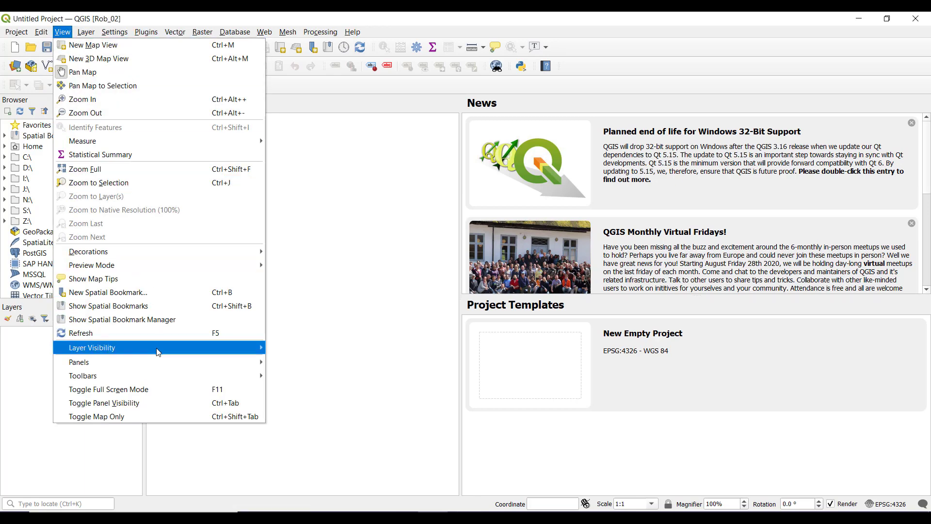
mouse_move(159, 363)
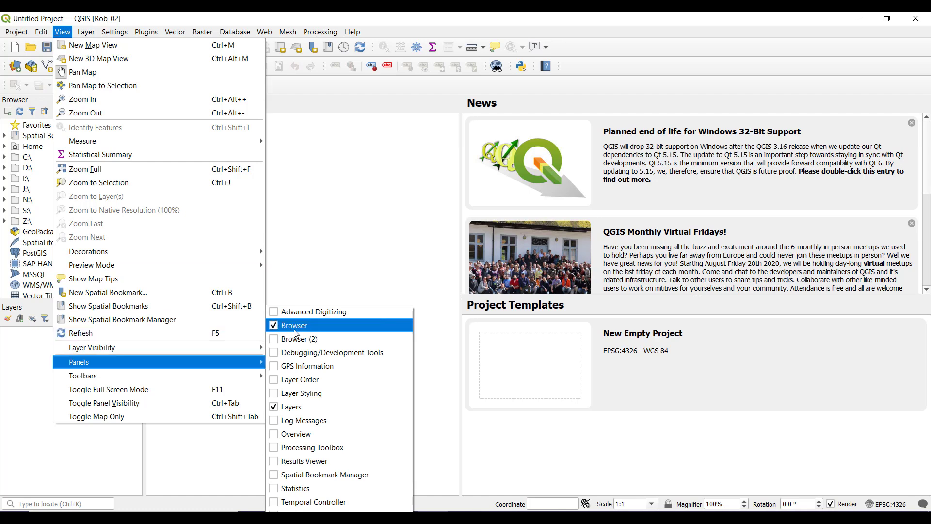
click(363, 257)
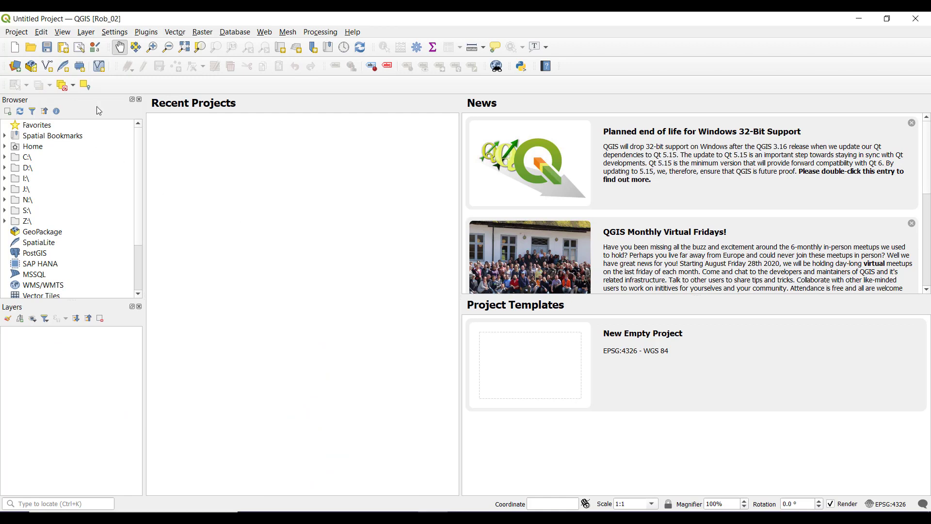
Enlarge the Browser panel's height and start a new empty project from the project template
drag(109, 300, 89, 352)
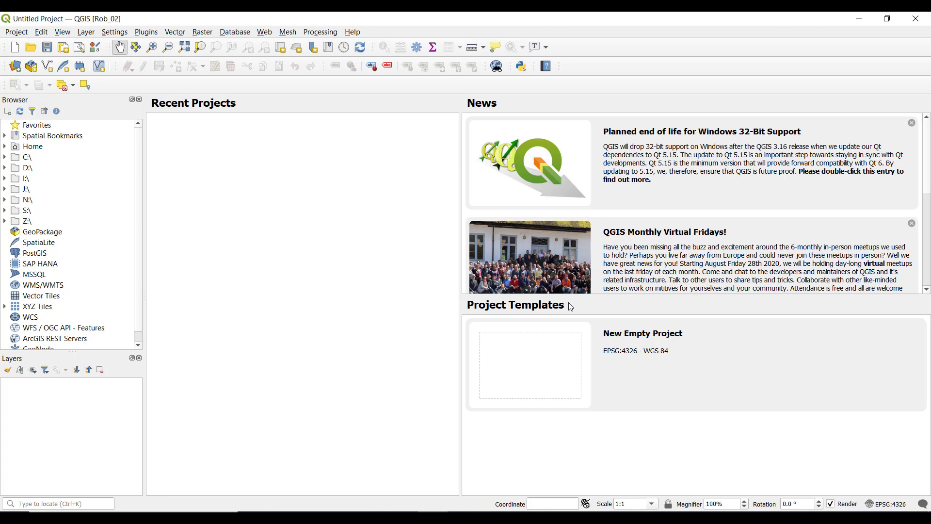
click(537, 359)
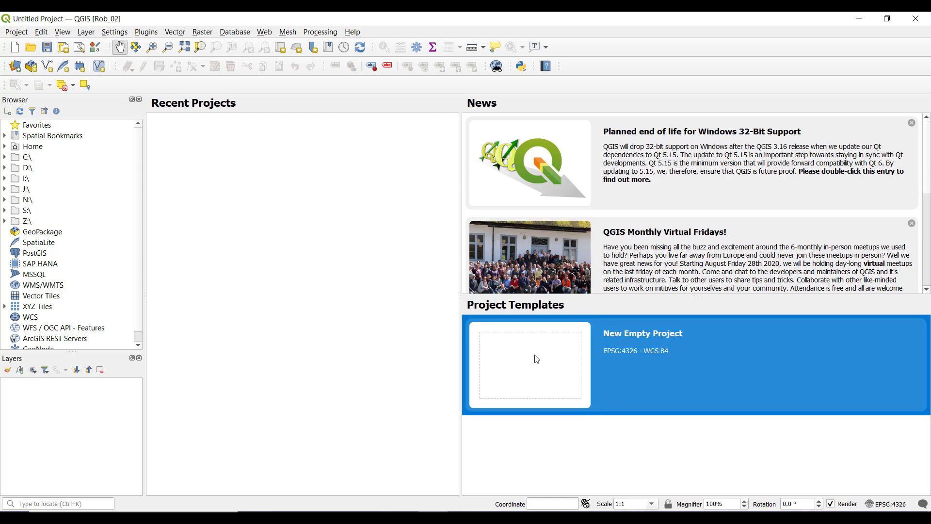
double_click(537, 359)
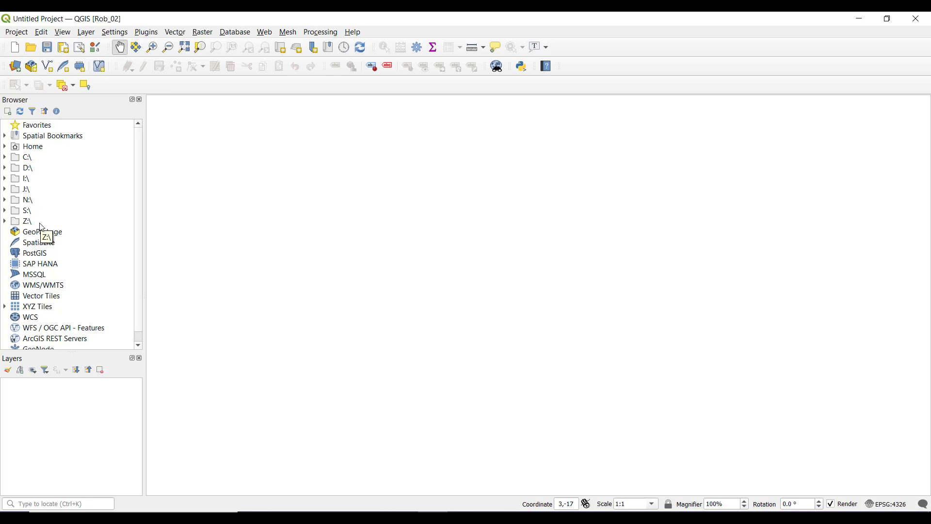
Add the OpenStreetMap basemap from the XYZ Tiles connections to the project
click(31, 310)
double_click(31, 309)
double_click(54, 317)
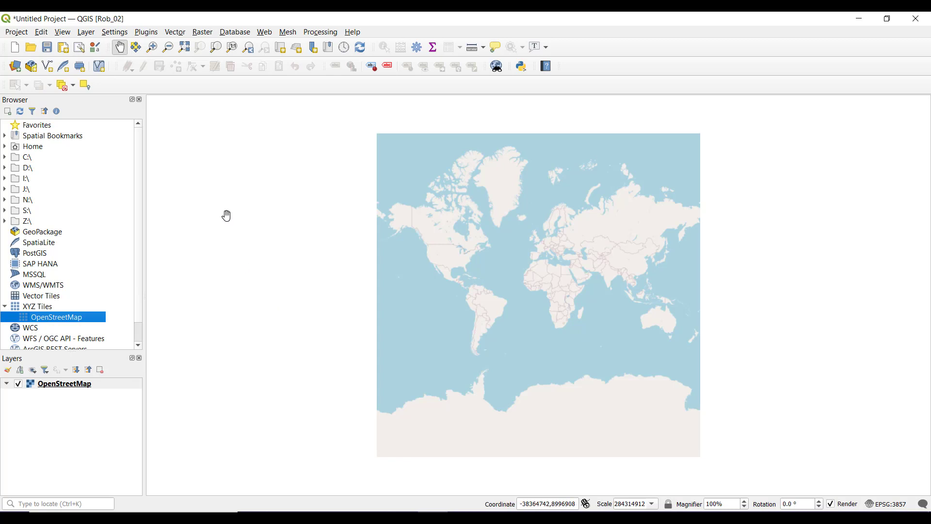
Close the Browser and Layers panels and bring the Vancouver and Fraser Valley area into view on the map
click(140, 100)
click(140, 100)
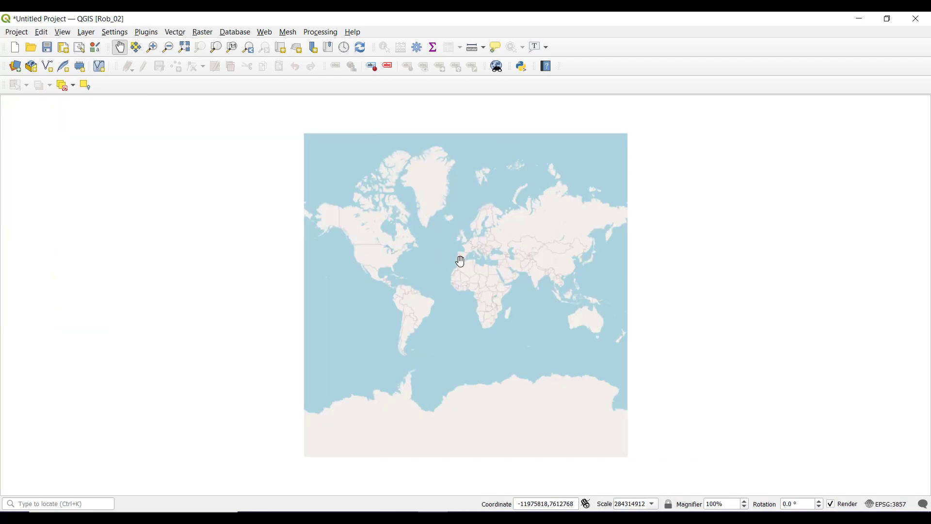
scroll(448, 258, up, 2)
drag(264, 204, 568, 270)
scroll(339, 240, up, 3)
scroll(322, 249, up, 1)
drag(285, 278, 436, 262)
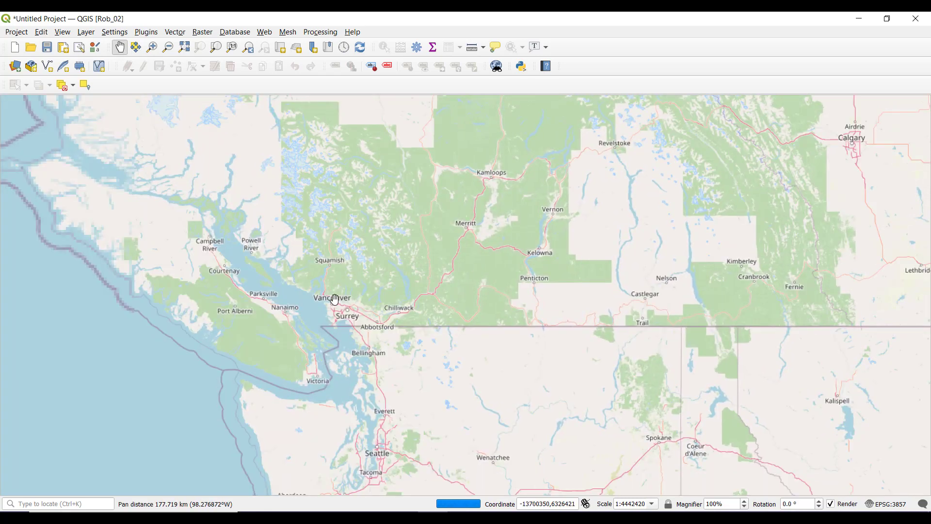
scroll(335, 296, up, 1)
scroll(382, 313, up, 1)
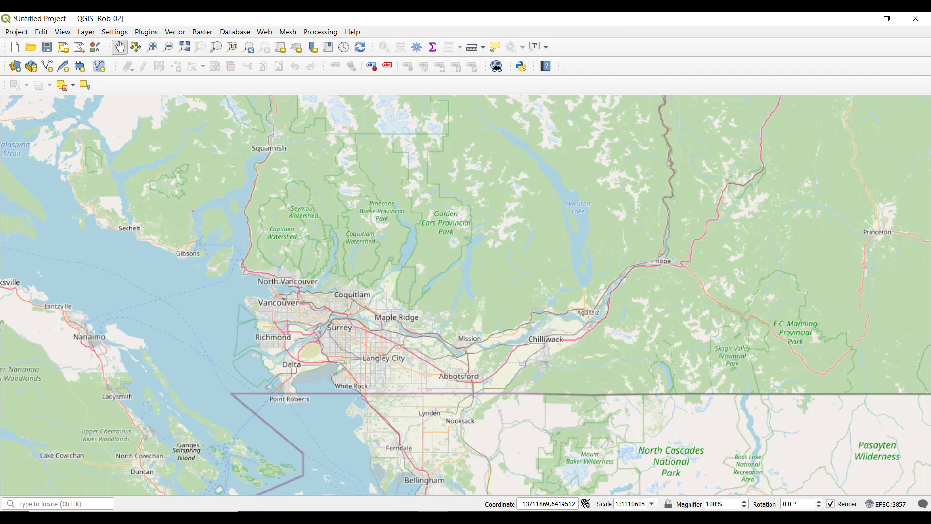
Switch to the map-only display so that all toolbars are hidden
click(63, 35)
mouse_move(116, 377)
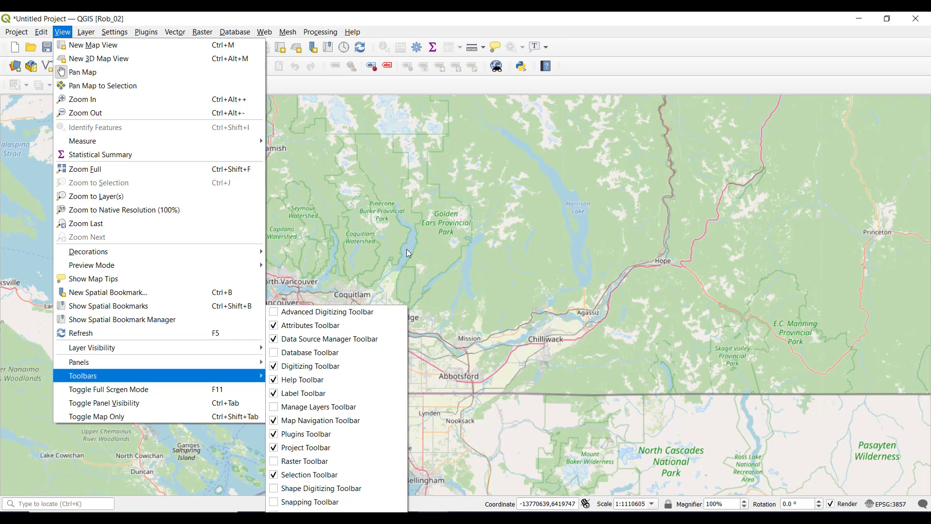
drag(442, 176, 465, 295)
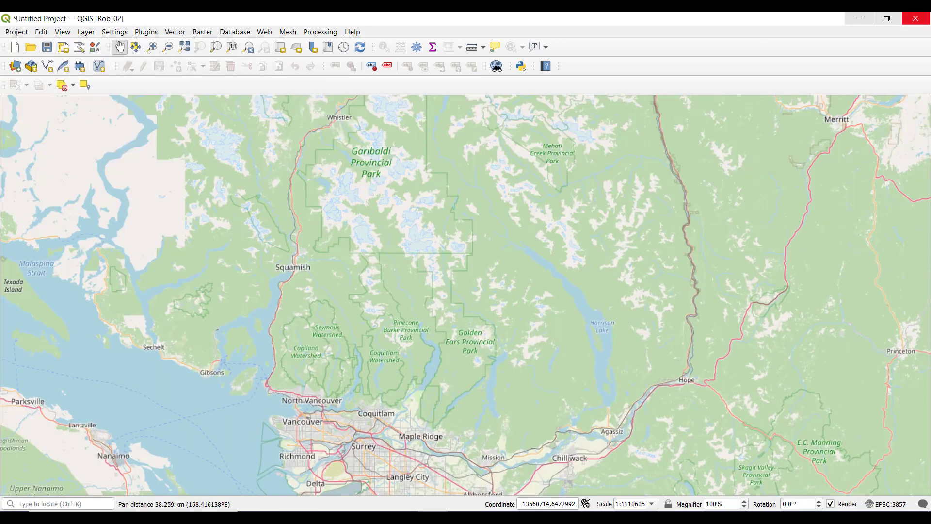
key(ctrl+shift+Tab)
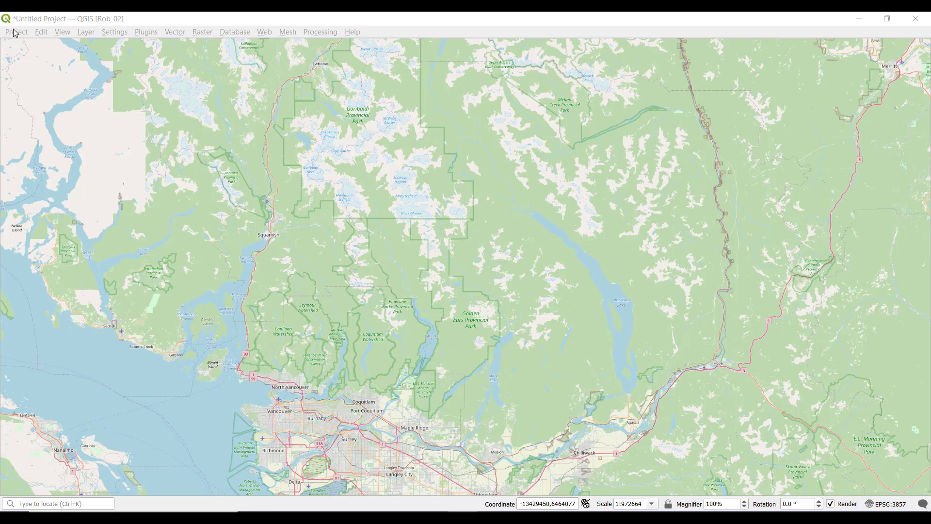
click(87, 33)
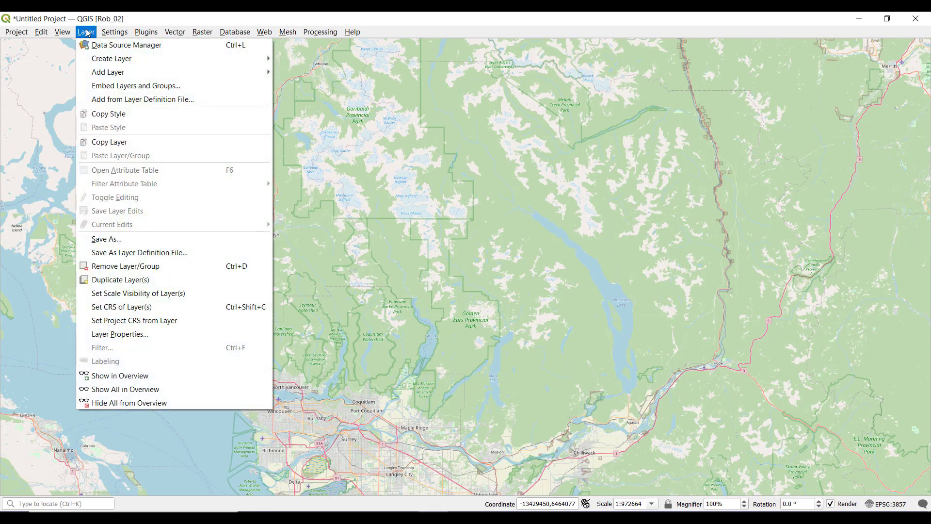
mouse_move(157, 70)
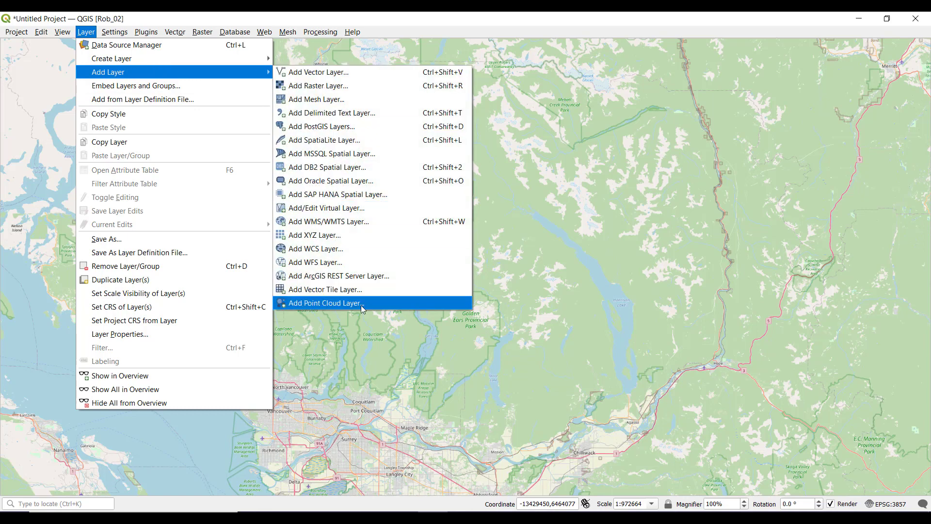
click(408, 16)
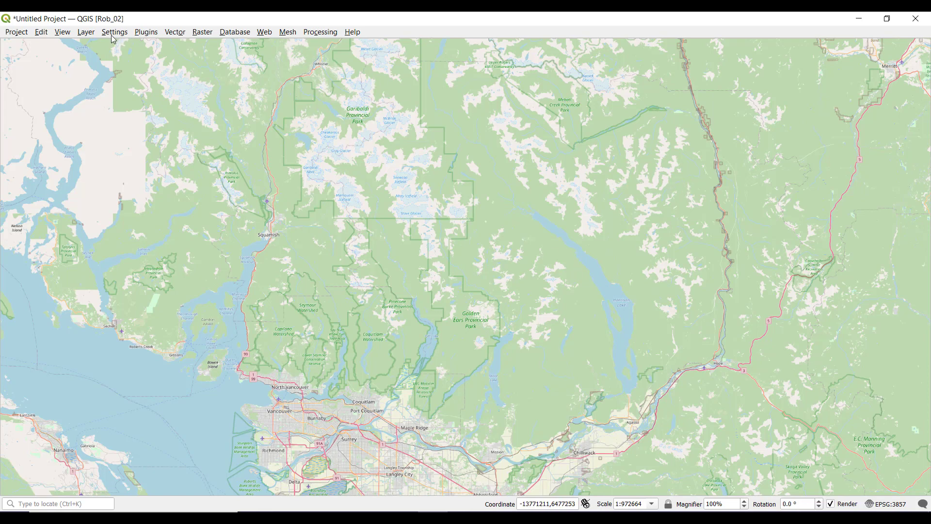
click(90, 33)
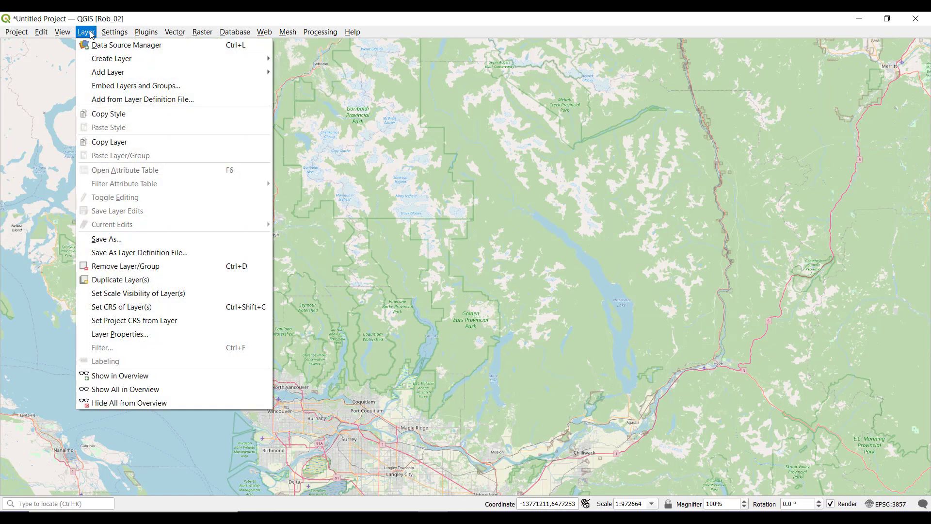
click(89, 35)
Show the Browser panel beside the map
click(62, 32)
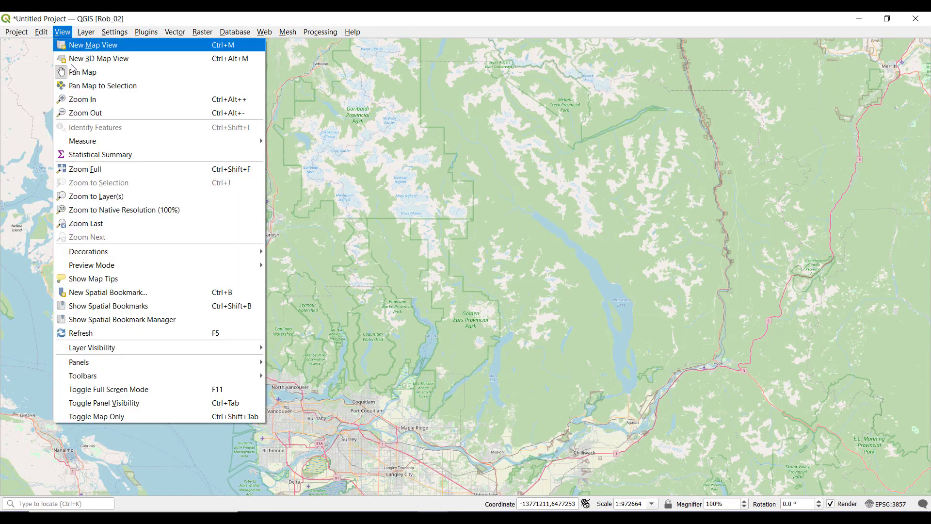
mouse_move(144, 376)
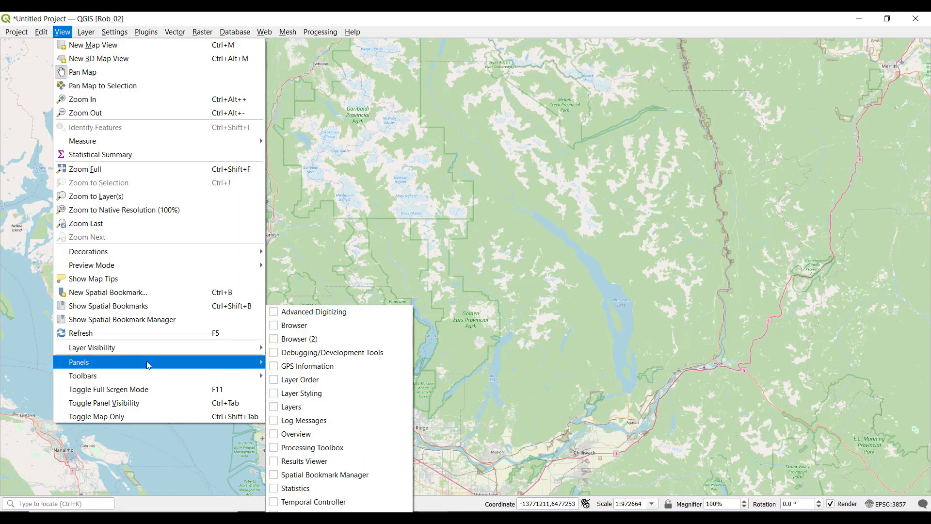
click(302, 327)
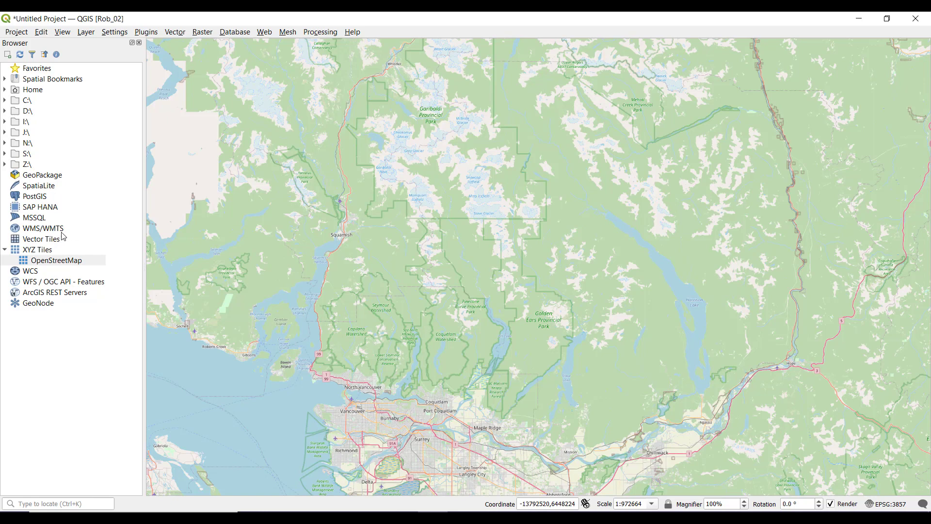
Examine the WMS/WMTS, WFS / OGC API - Features and ArcGIS REST Servers connection entries in the Browser
click(34, 228)
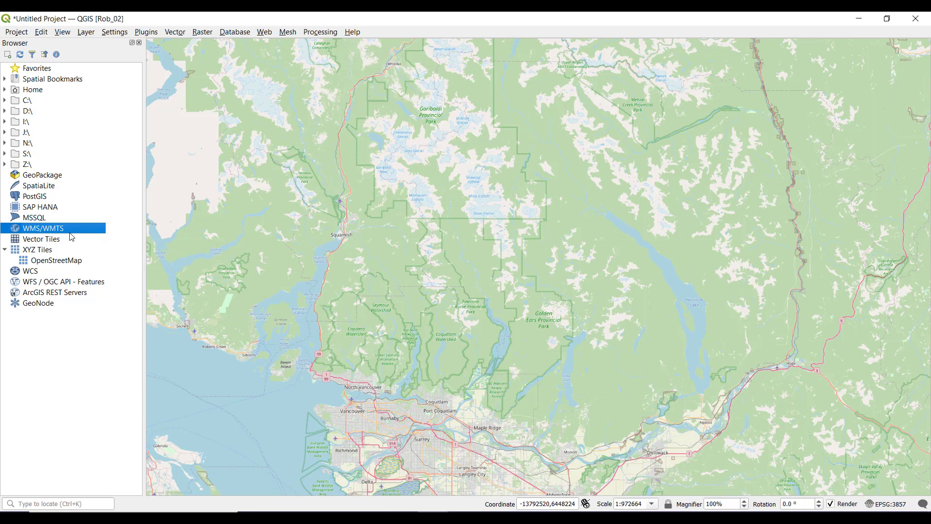
click(58, 282)
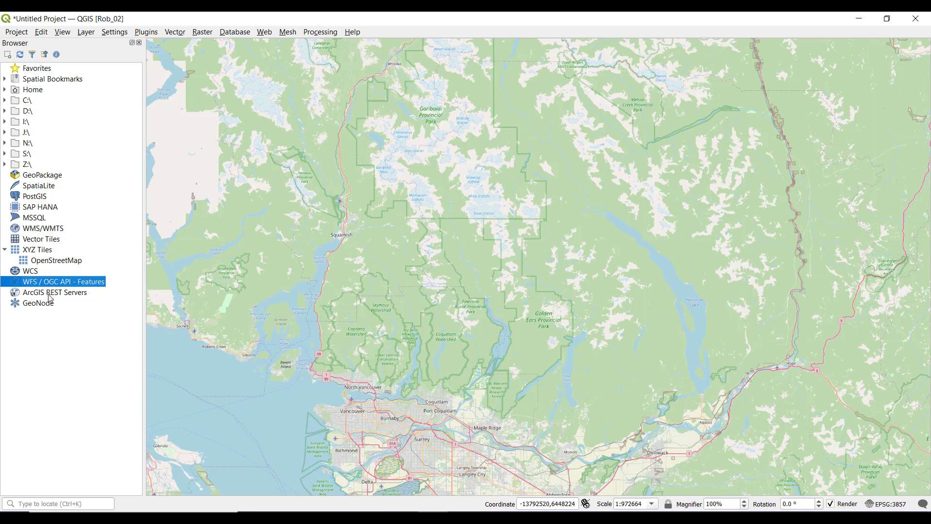
click(50, 296)
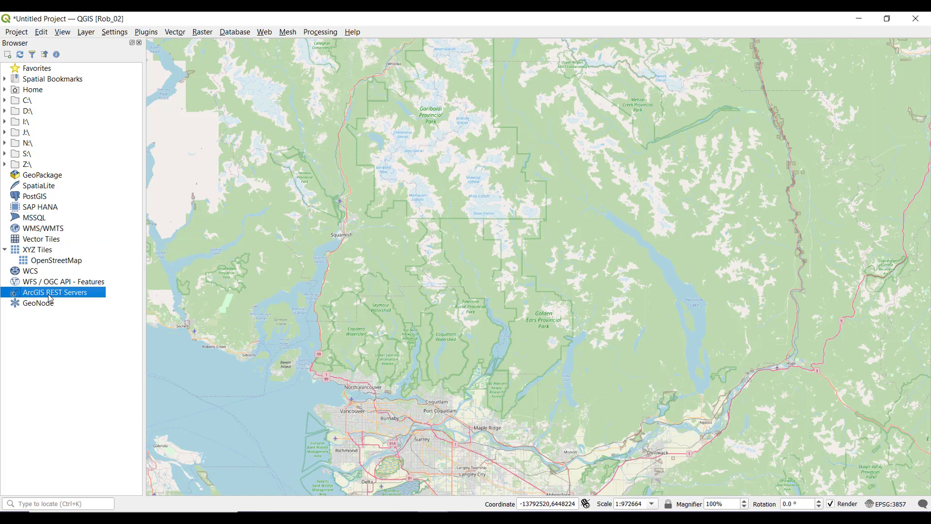
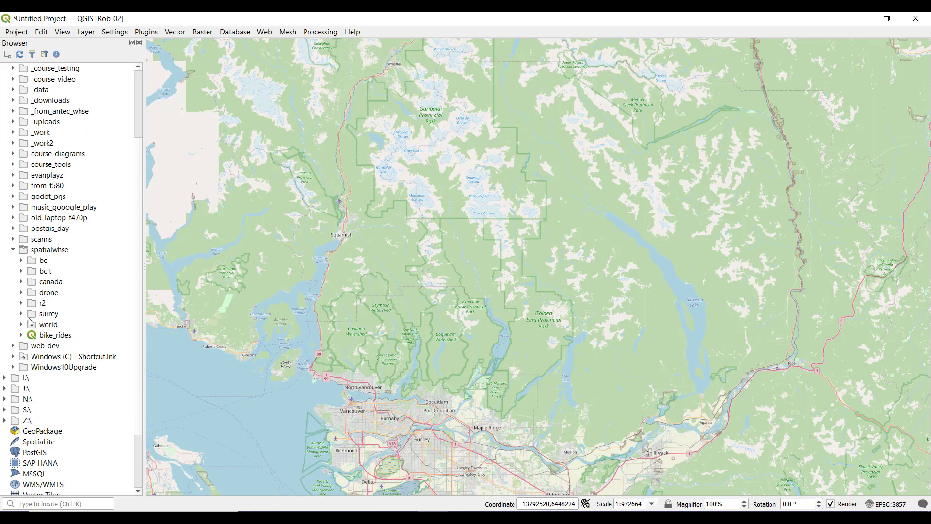
Expand the surrey folder inside spatialwhse and browse through its datasets
click(21, 314)
scroll(103, 302, down, 1)
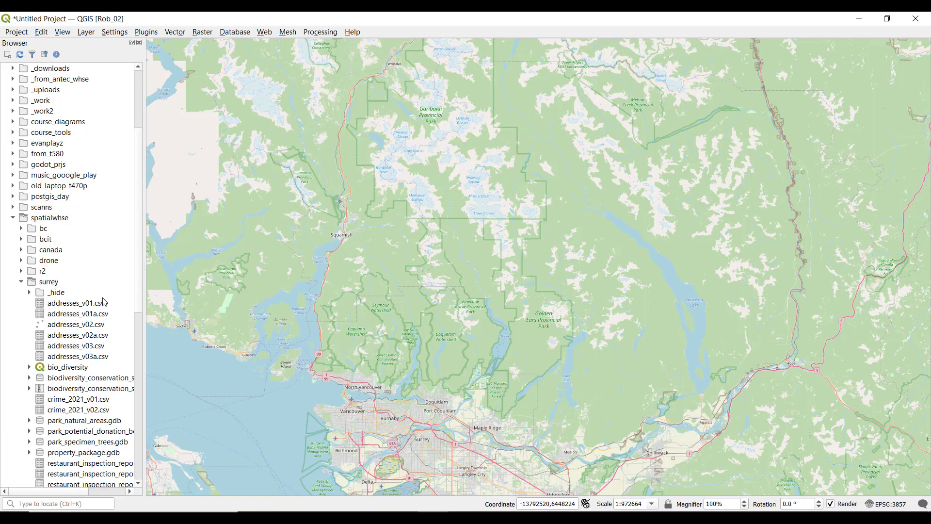
scroll(102, 302, down, 3)
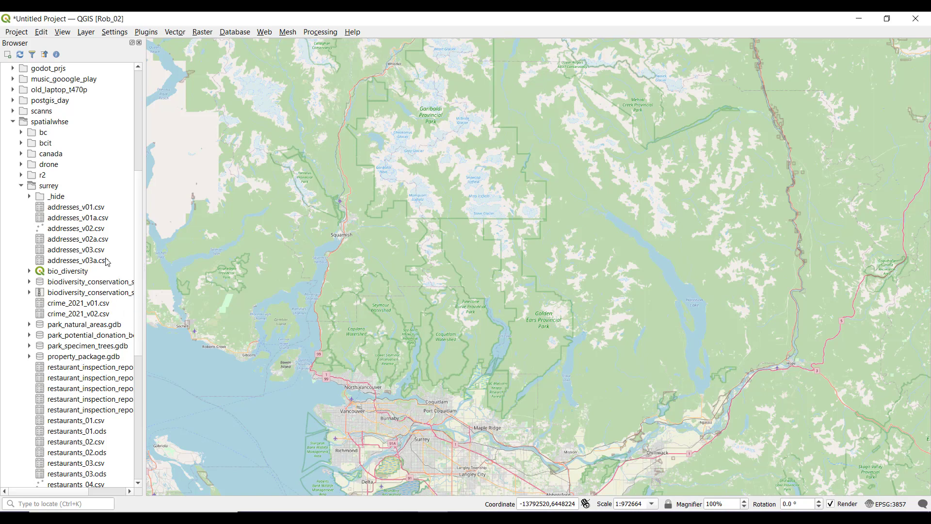
scroll(106, 266, down, 1)
scroll(106, 266, down, 2)
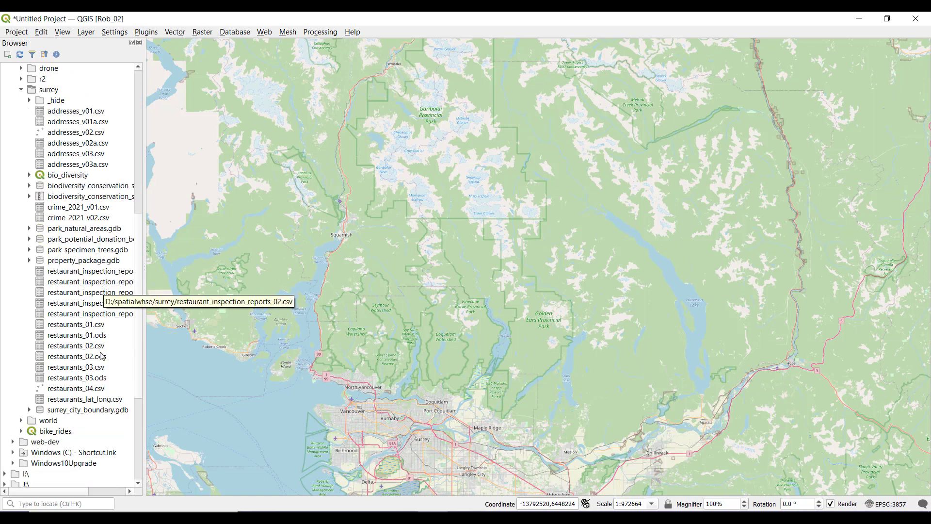
Add the park_potential_donation_bench_locations layer from its geodatabase, accepting the NAD83 to WGS 84 (1) coordinate transformation
click(97, 239)
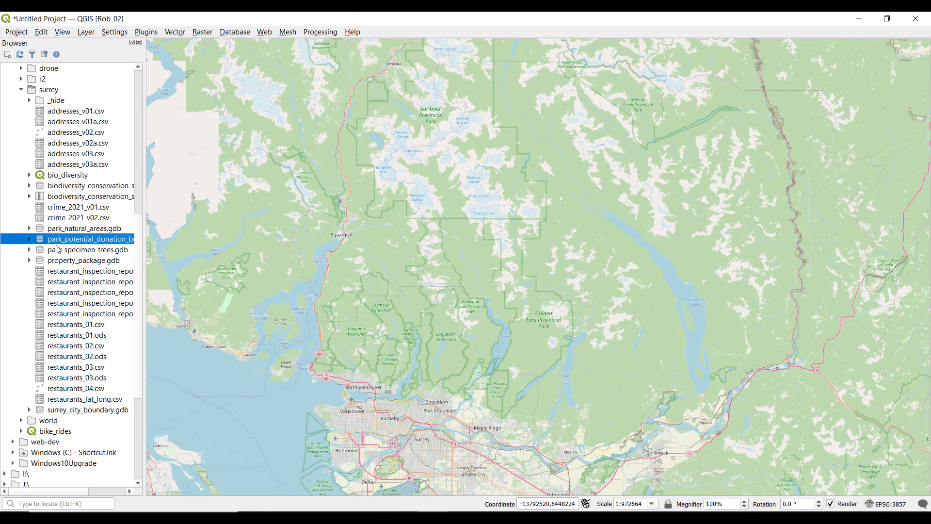
click(29, 240)
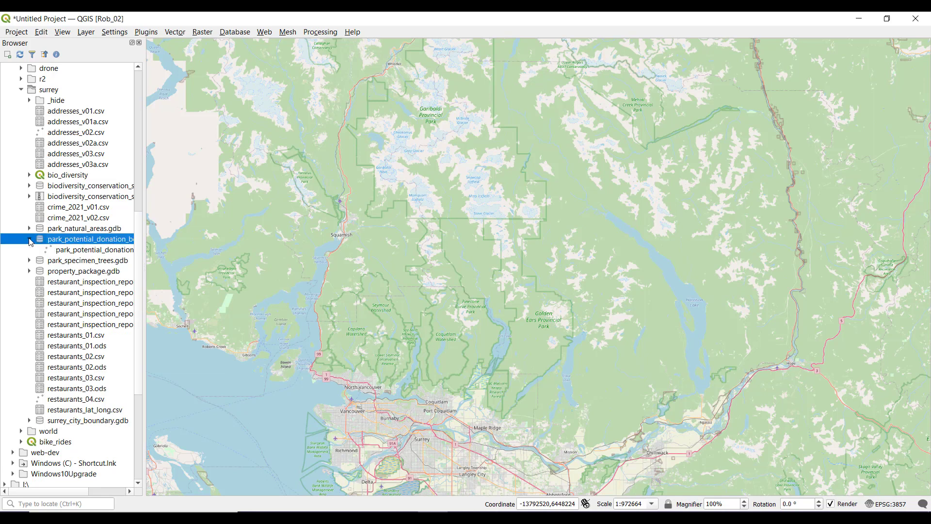
click(71, 251)
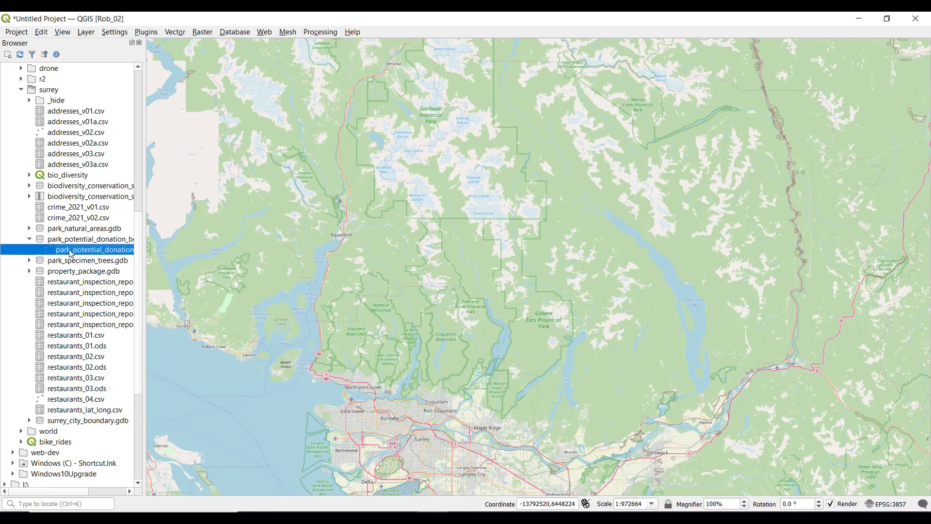
double_click(71, 251)
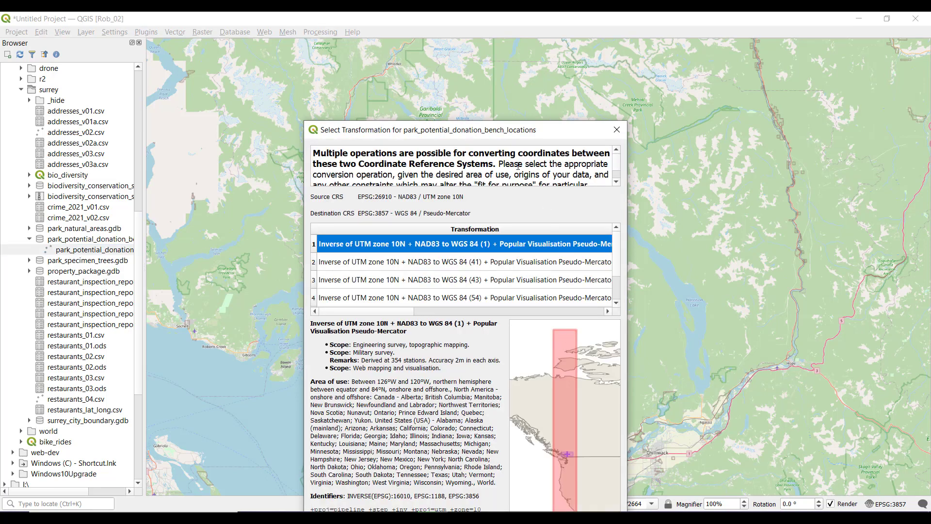
drag(480, 135, 337, 29)
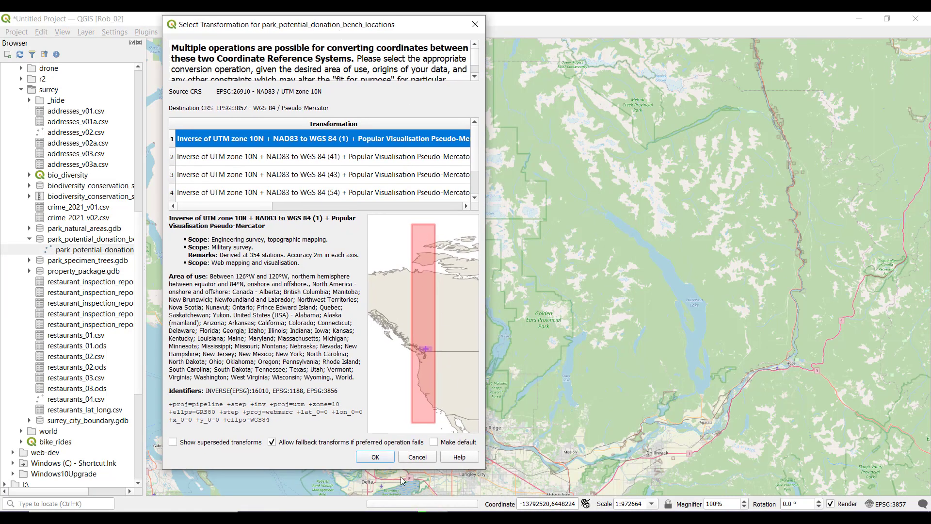
click(375, 458)
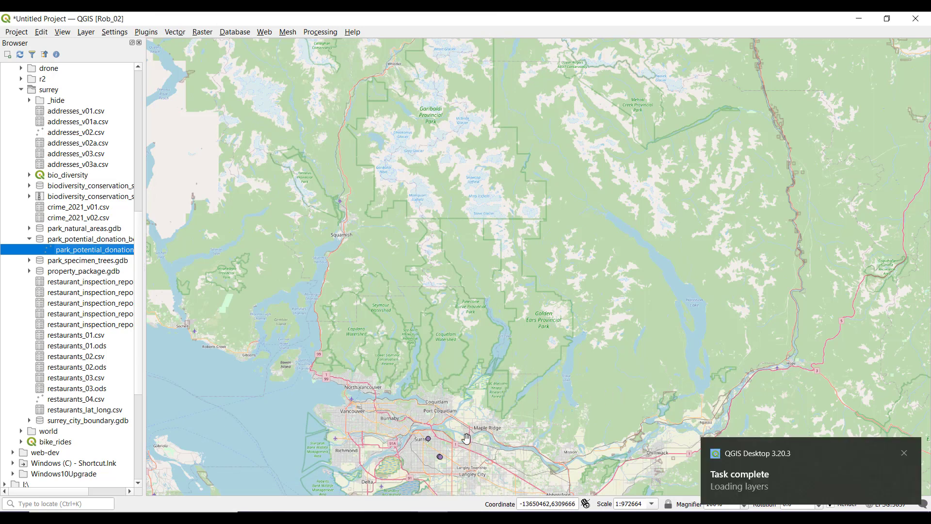
Zoom in on the donation bench location points in Surrey
scroll(449, 464, up, 2)
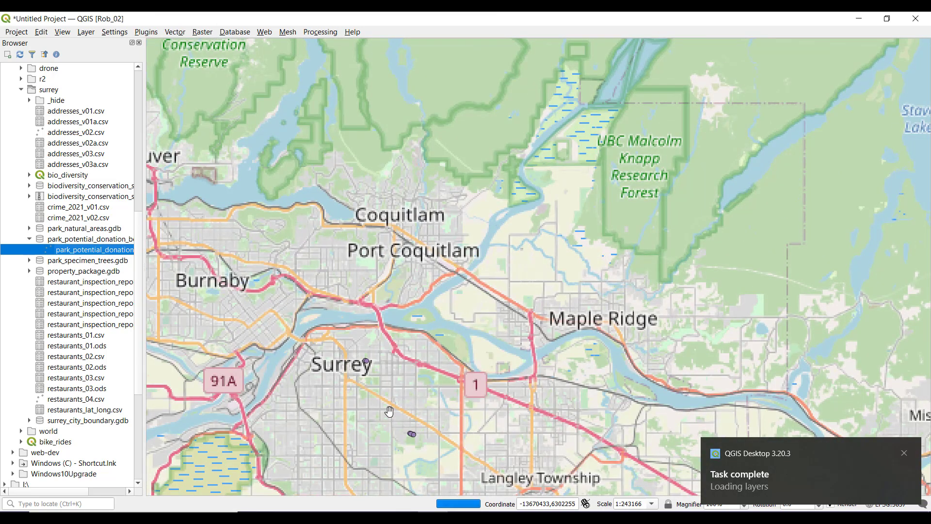
scroll(409, 432, up, 4)
scroll(408, 346, up, 1)
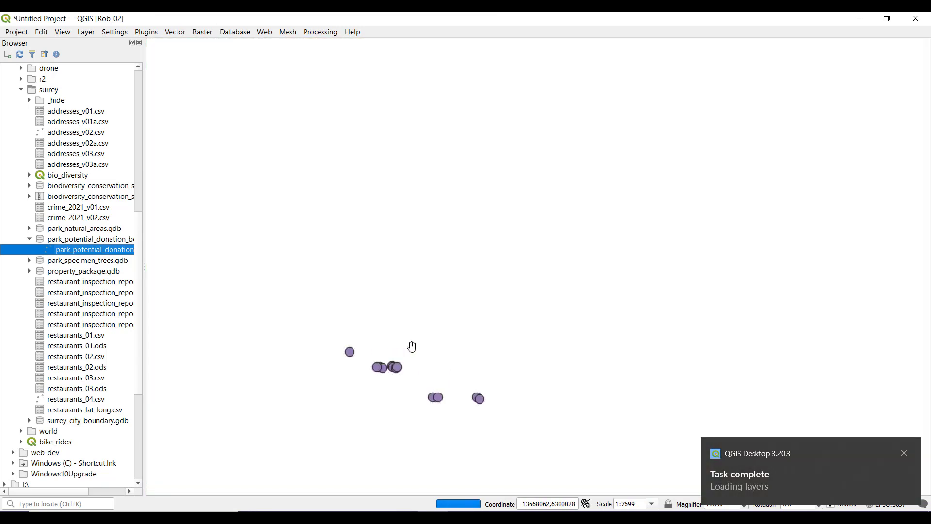
Add the park_natural_areas layer from park_natural_areas.gdb in the surrey folder to the map
scroll(433, 364, up, 2)
scroll(433, 364, down, 1)
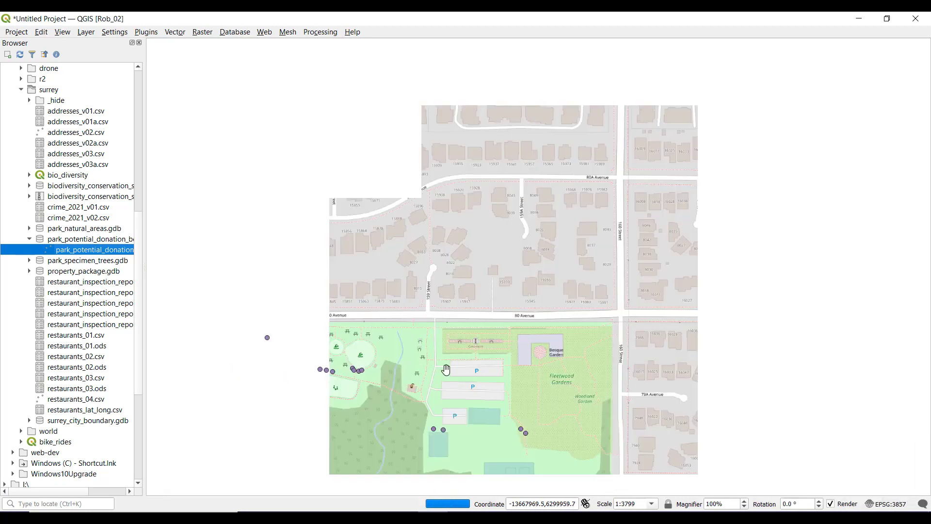
drag(443, 370, 561, 245)
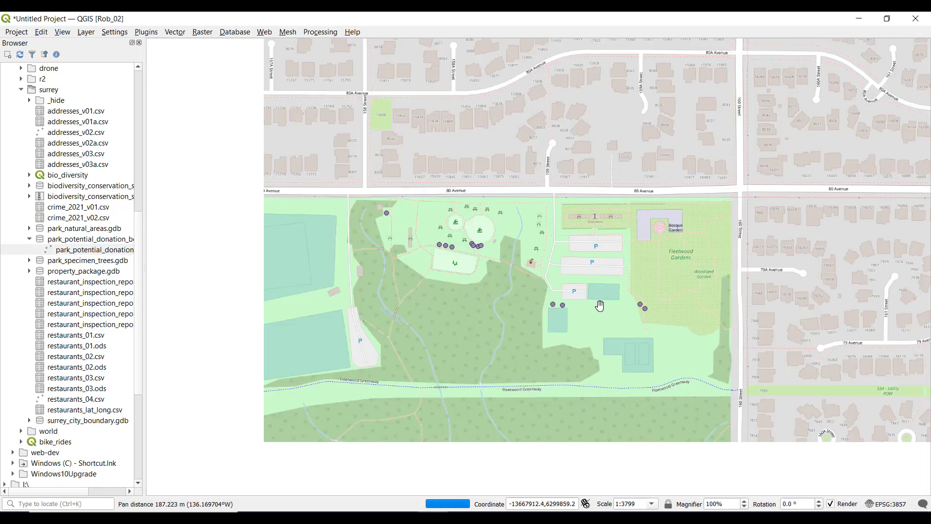
scroll(601, 303, up, 1)
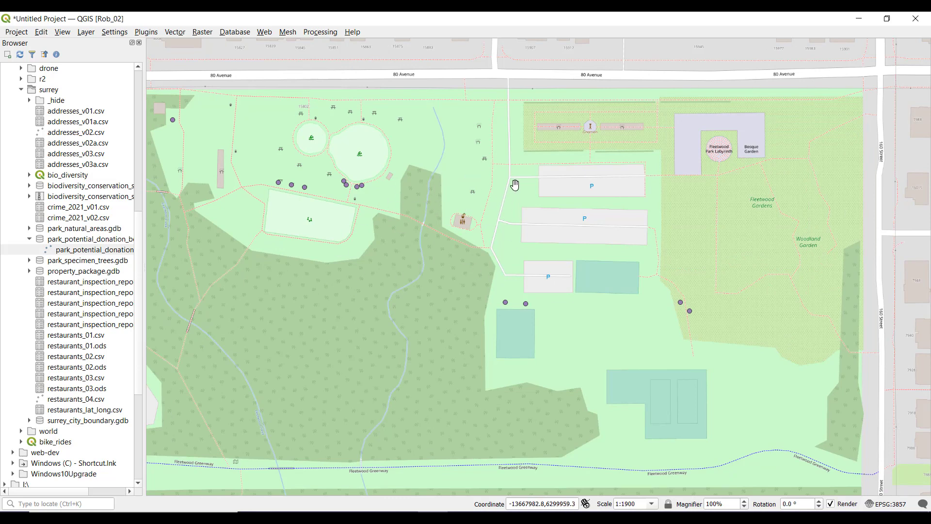
click(29, 239)
click(81, 231)
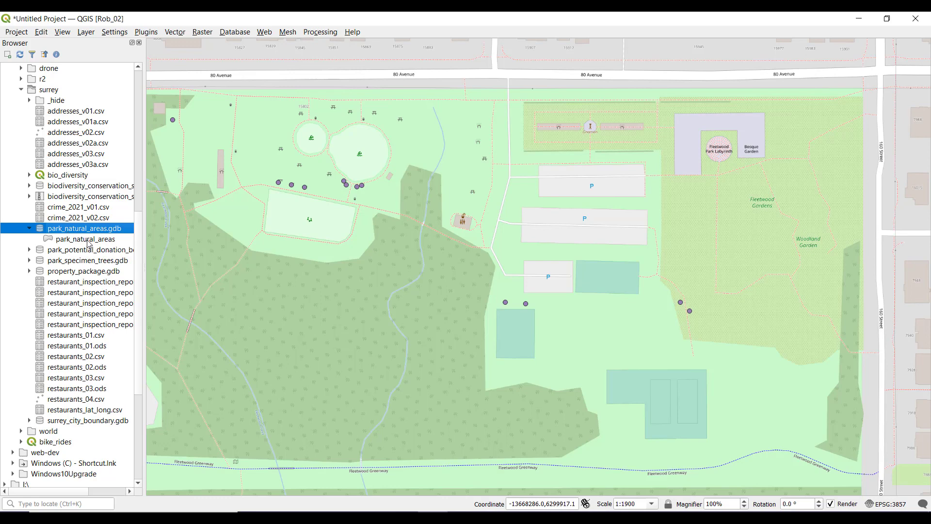
double_click(88, 239)
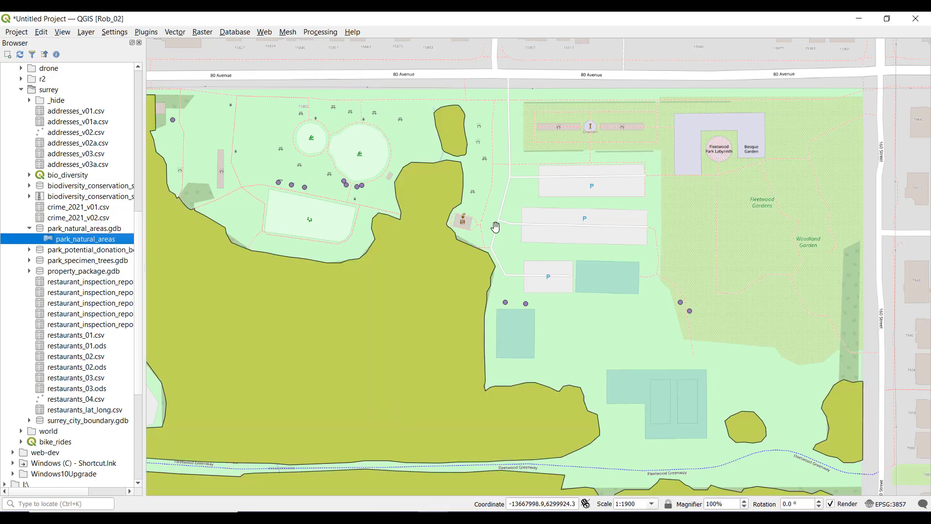
Collapse the surrey and spatialwhse folders and the D:\ drive in the Browser tree
click(21, 91)
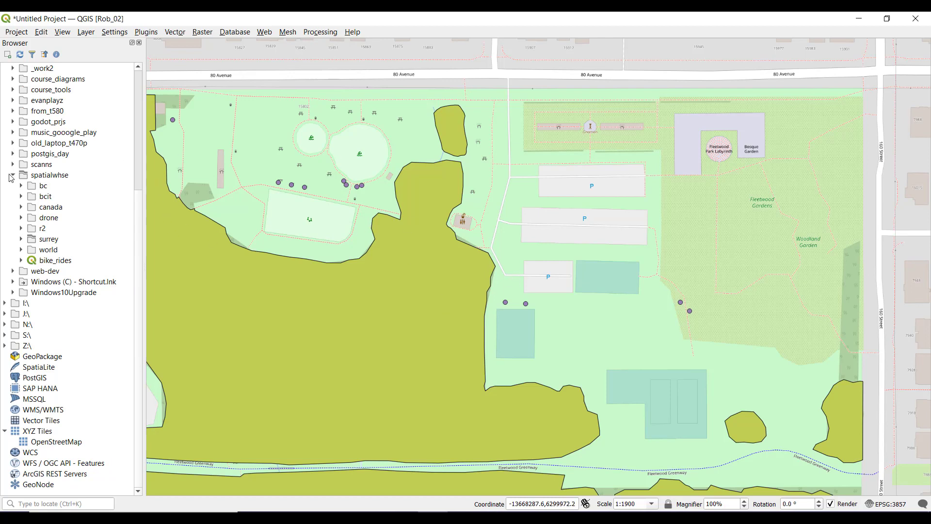
click(12, 175)
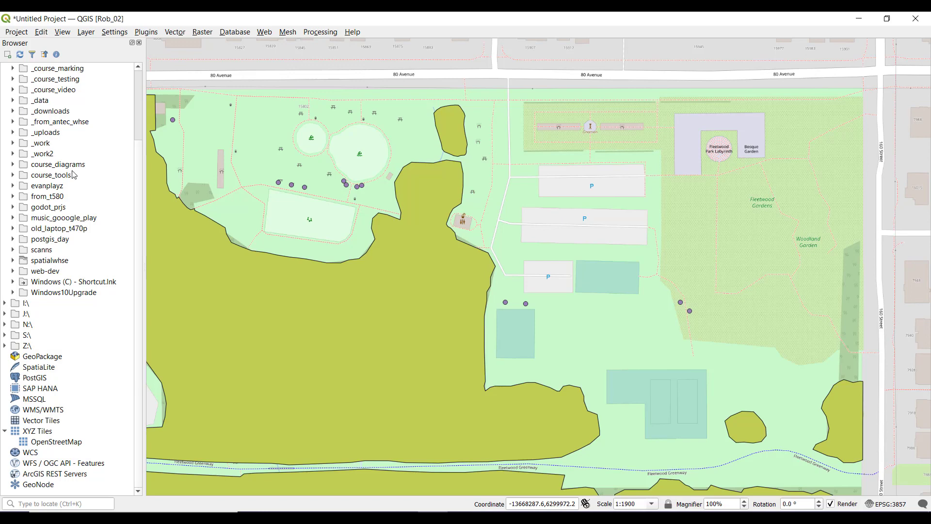
scroll(100, 219, up, 3)
click(5, 111)
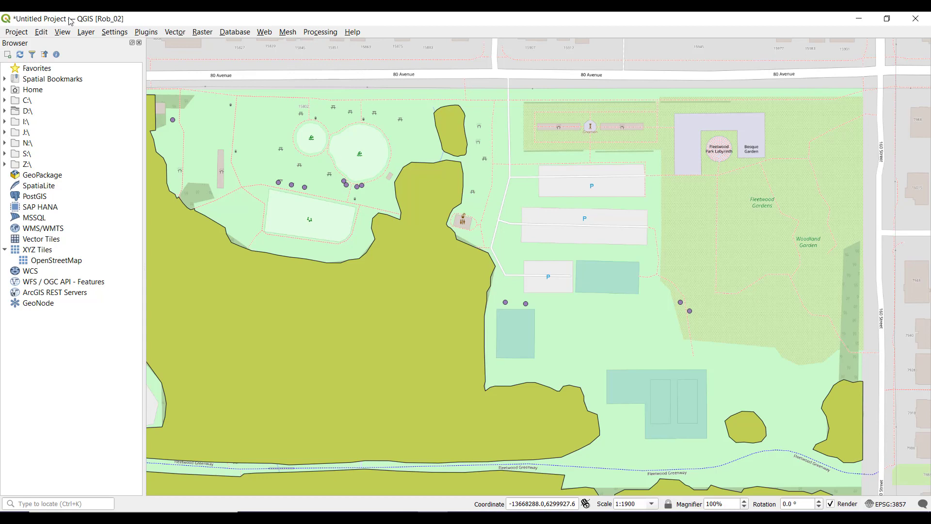
Show the Layers panel alongside the Browser
click(47, 34)
mouse_move(63, 35)
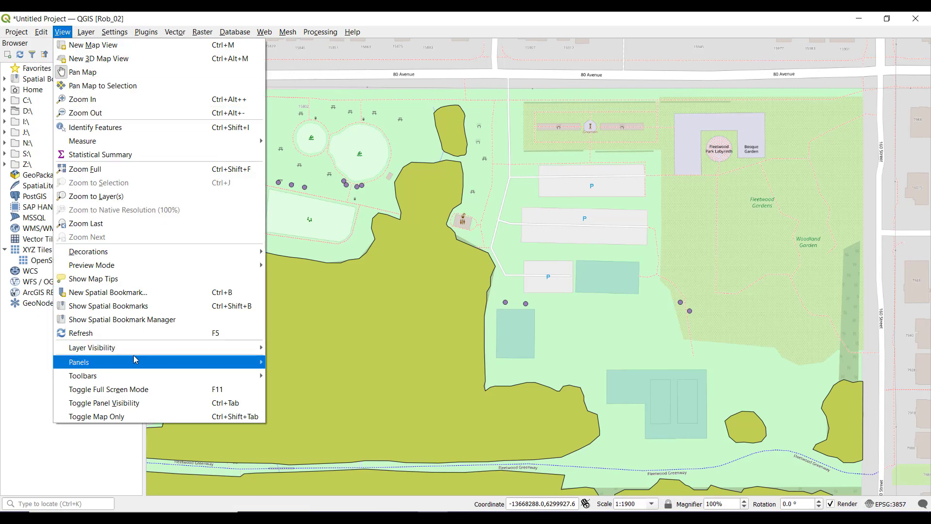
mouse_move(212, 362)
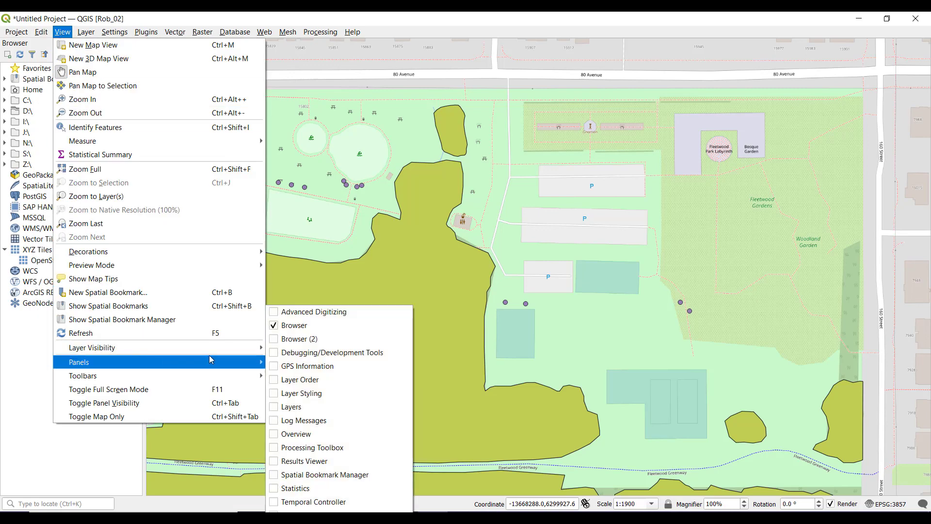
click(275, 413)
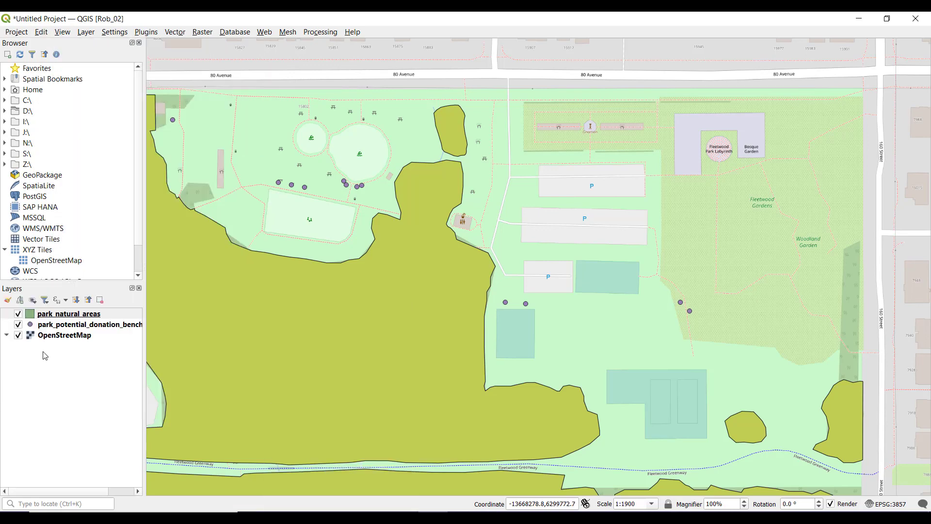
Move the park_potential_donation_bench_locations layer above park_natural_areas in the layer order
click(69, 329)
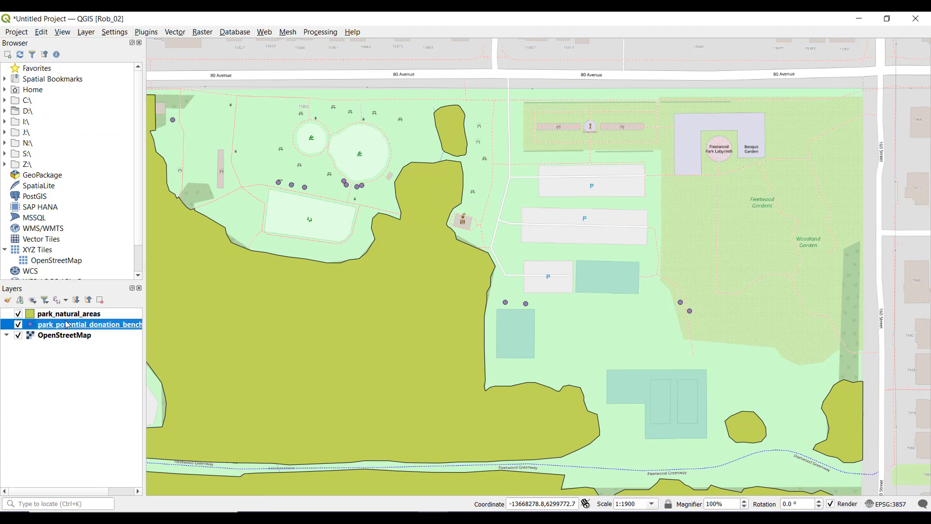
drag(68, 324, 68, 316)
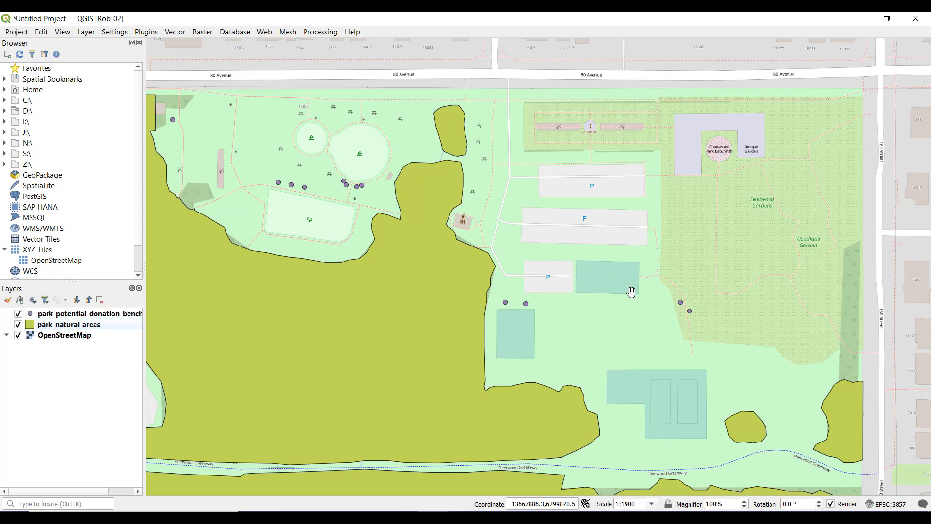
scroll(610, 285, down, 3)
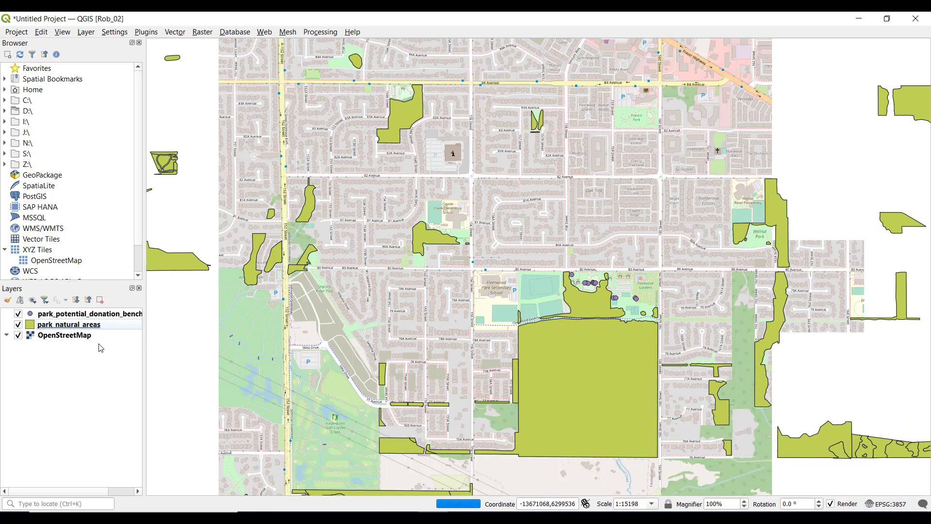
Zoom the map to the extent of the park_potential_donation_bench_locations layer
click(73, 314)
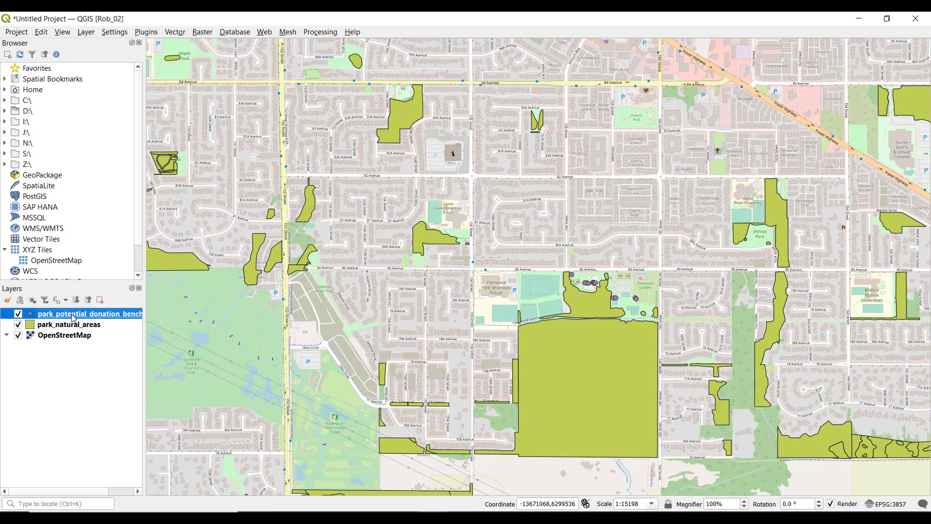
right_click(73, 318)
mouse_move(111, 285)
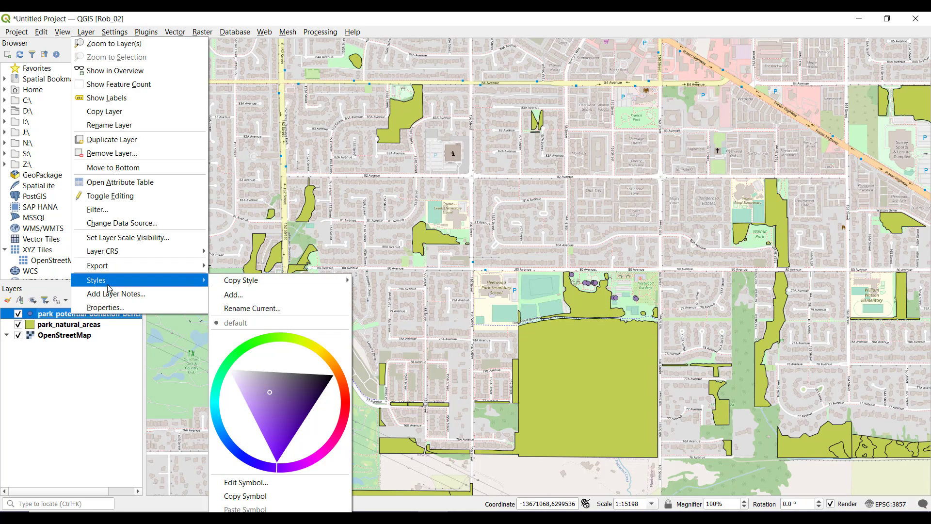
click(99, 46)
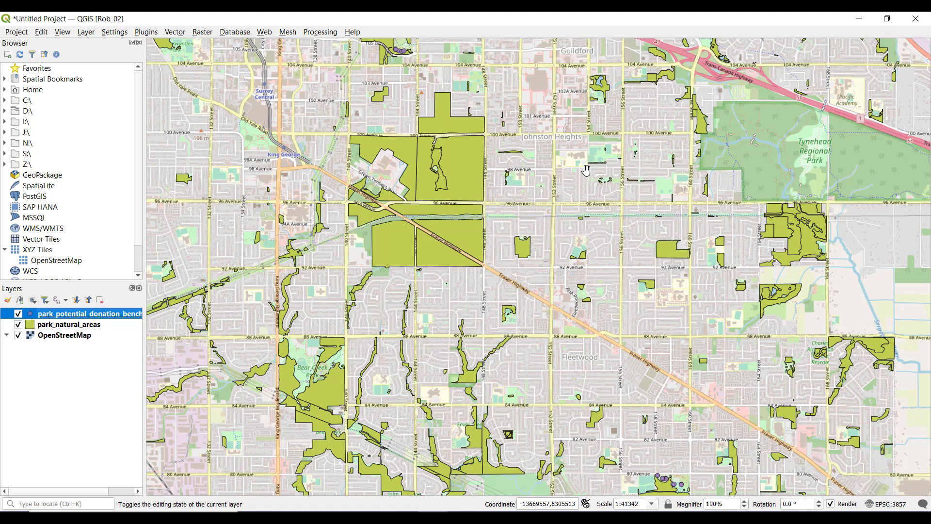
Show the Attributes Toolbar and undock it so it floats over the upper part of the map
click(68, 34)
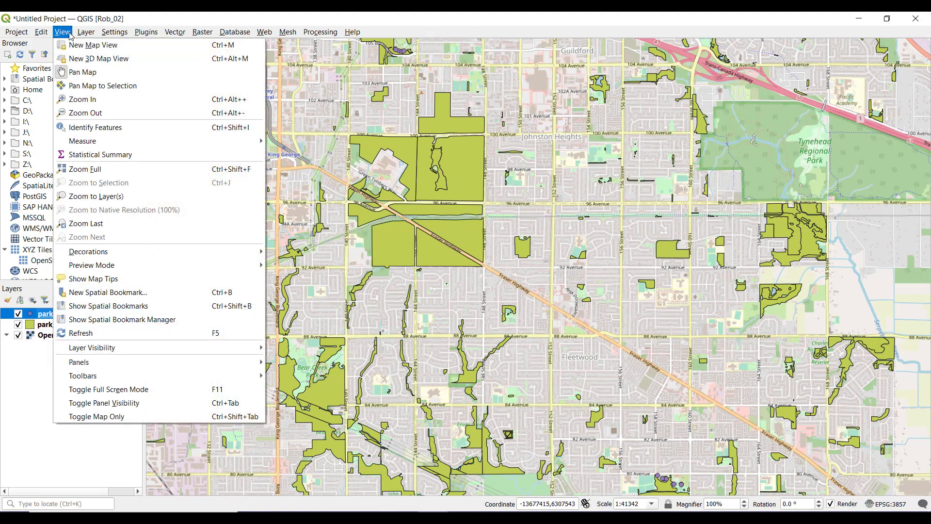
mouse_move(150, 379)
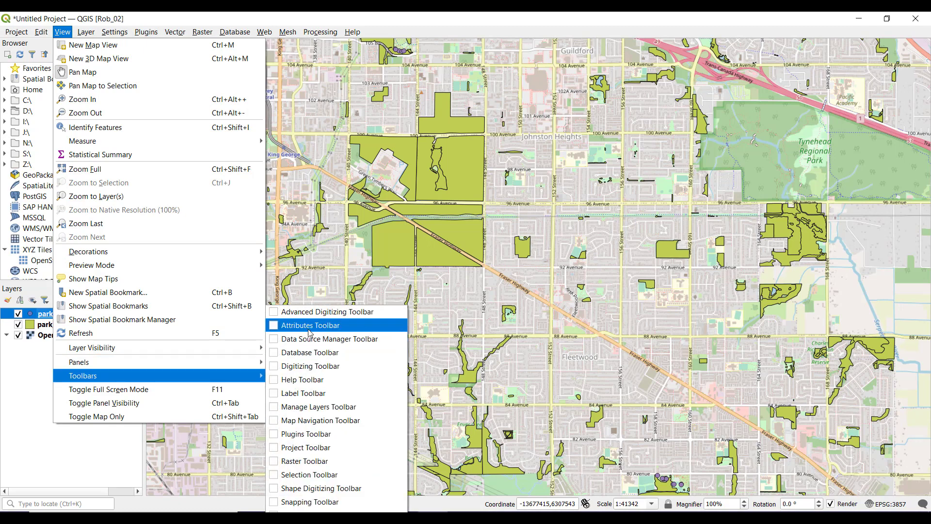
click(276, 328)
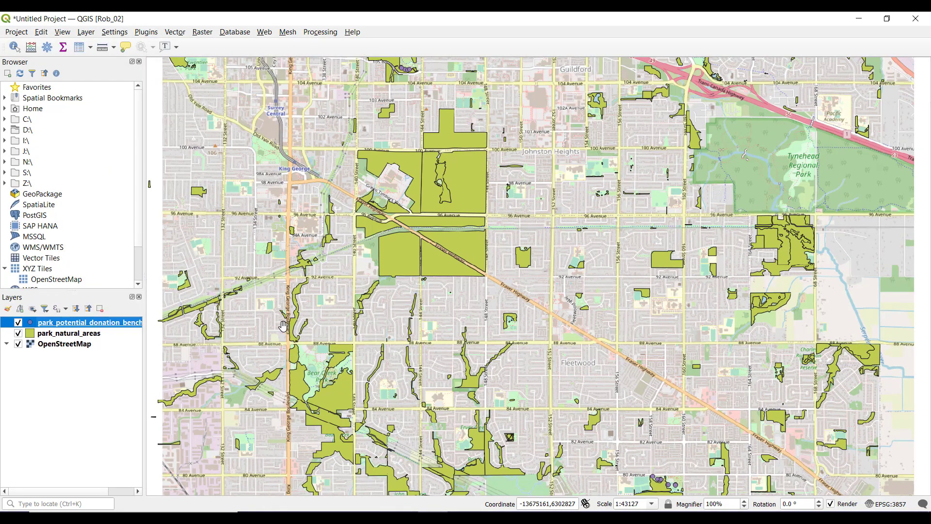
drag(5, 46, 478, 90)
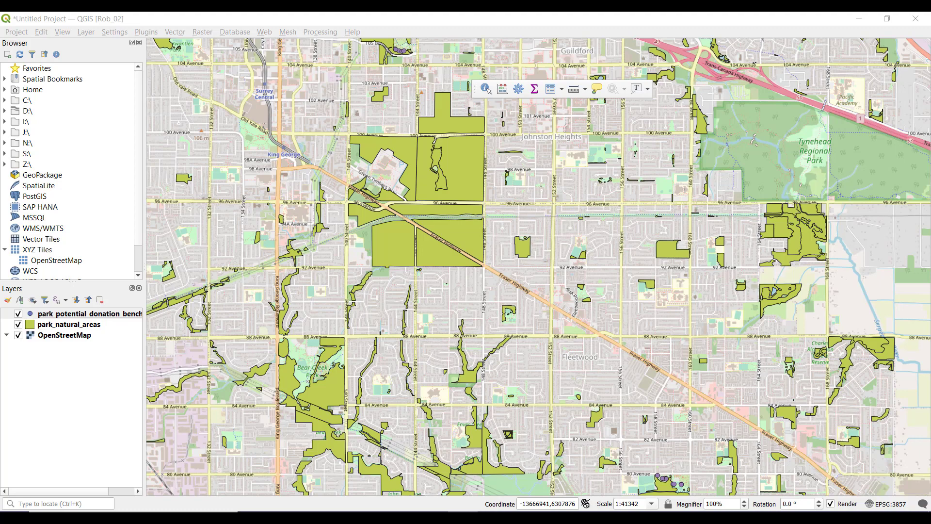
Identify the large park_natural_areas polygon just west of 148 Street, view its attributes, and close the Identify Results
scroll(444, 158, up, 3)
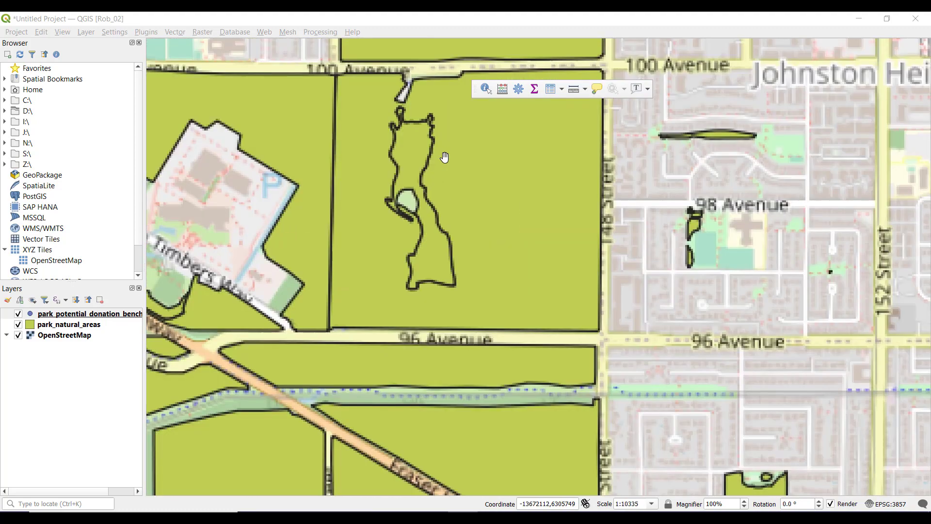
click(486, 89)
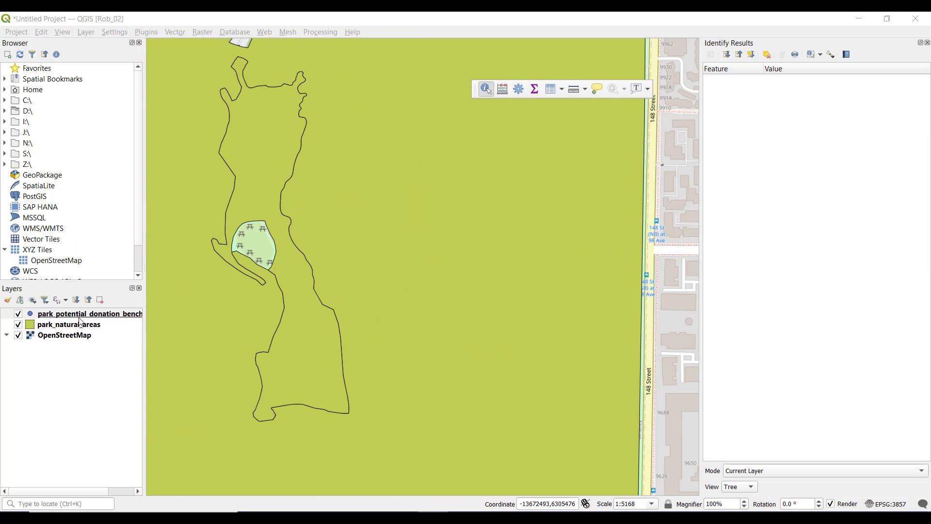
click(76, 325)
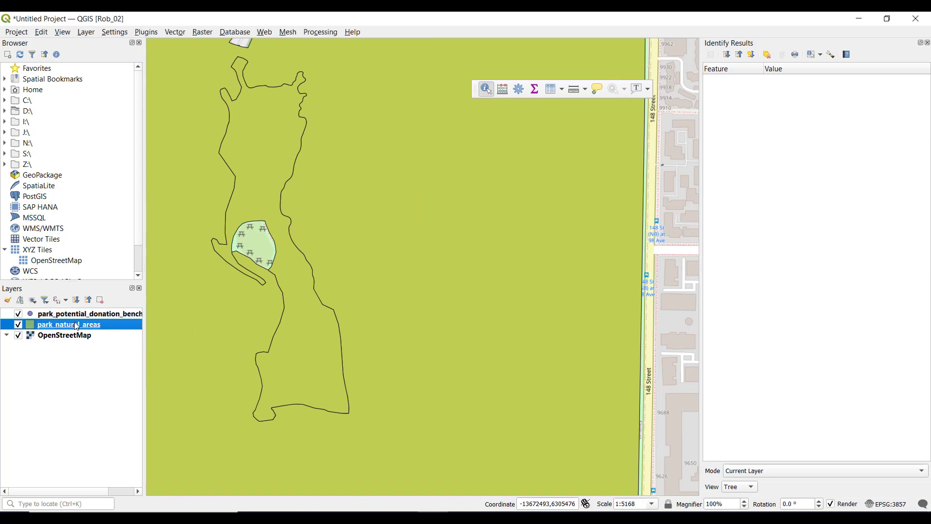
click(525, 251)
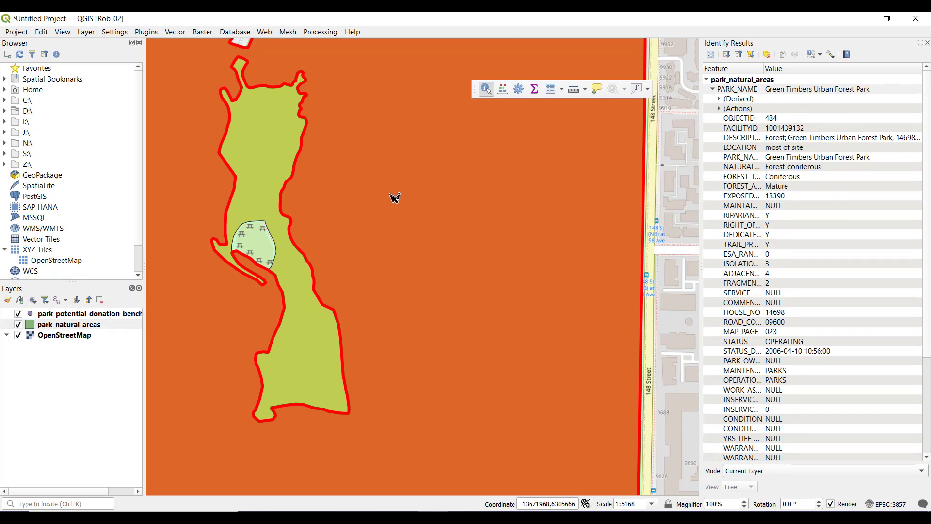
click(927, 43)
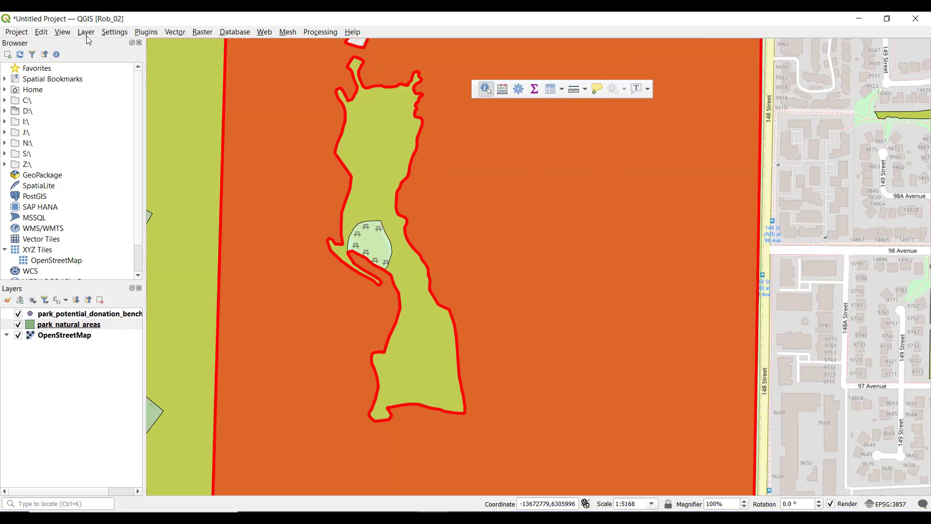
Show the Data Source Manager Toolbar and float it over the map beside the Attributes Toolbar
click(61, 32)
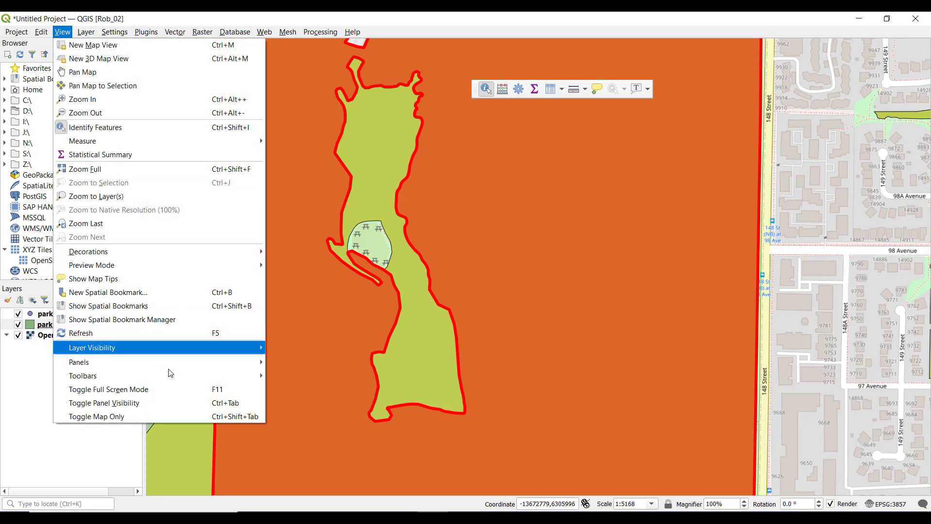
mouse_move(226, 376)
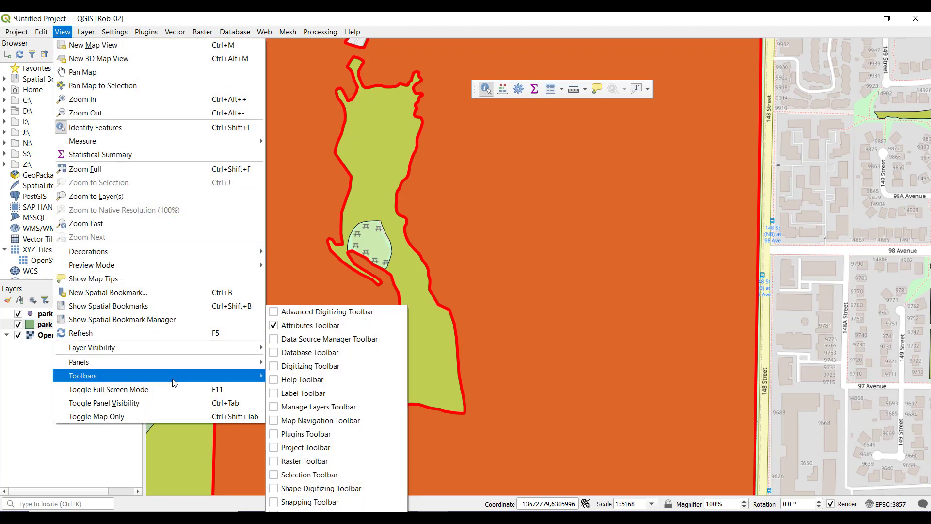
click(307, 340)
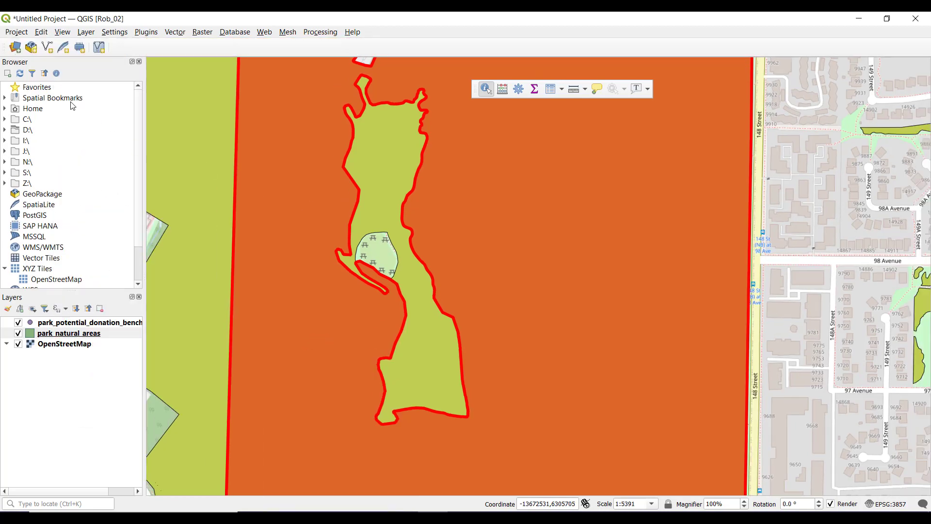
drag(9, 51, 274, 80)
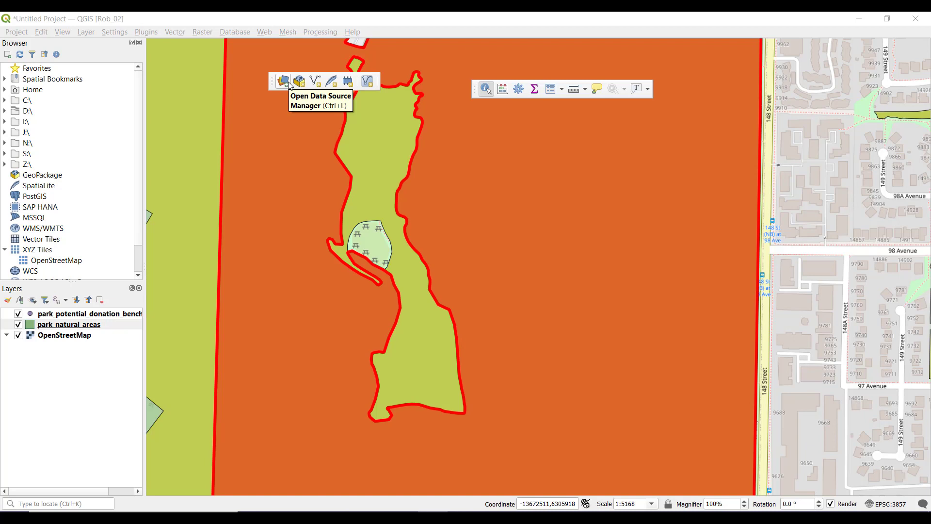
Show the Digitizing Toolbar floating over the map below the Attributes Toolbar, and make park_potential_donation_bench_locations the active layer
click(62, 32)
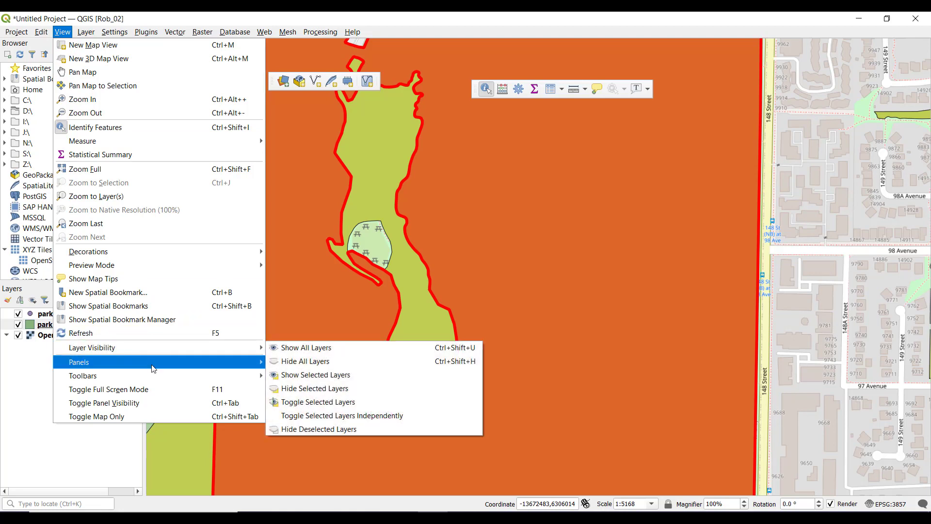
mouse_move(159, 378)
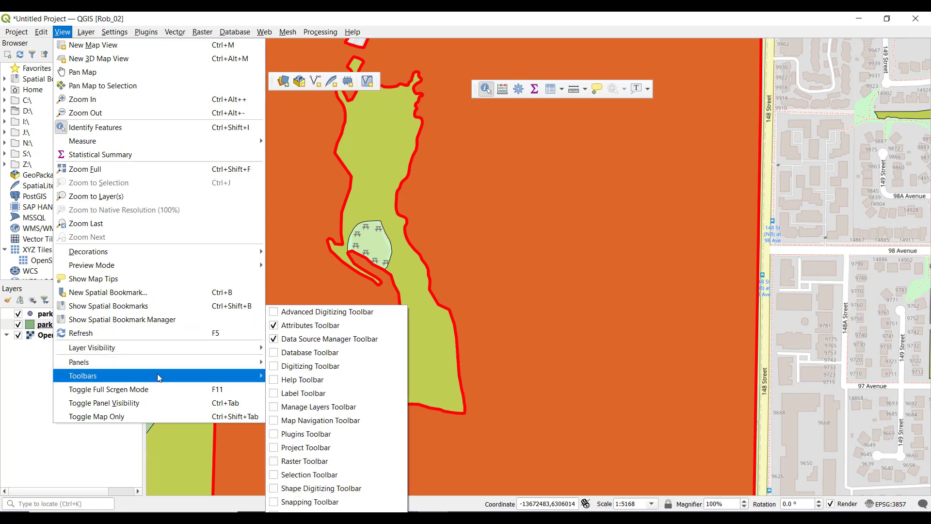
click(278, 370)
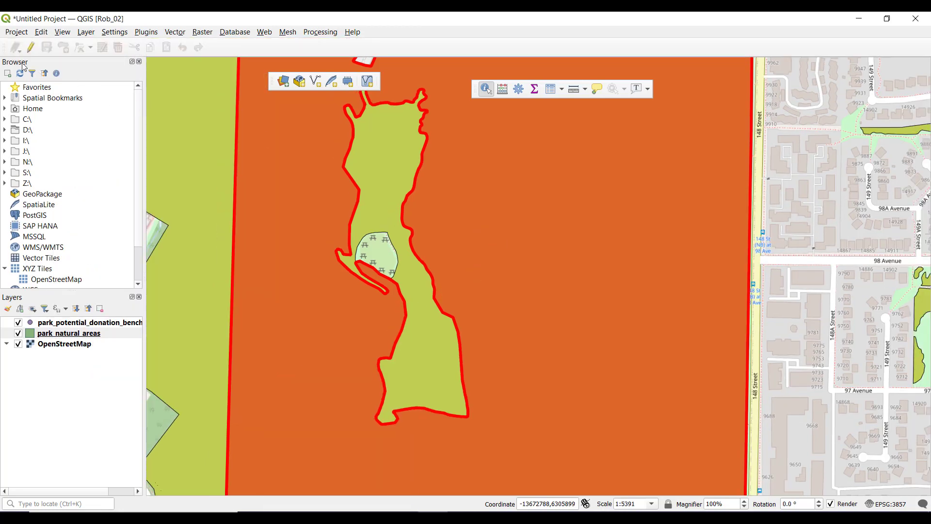
drag(9, 49, 477, 196)
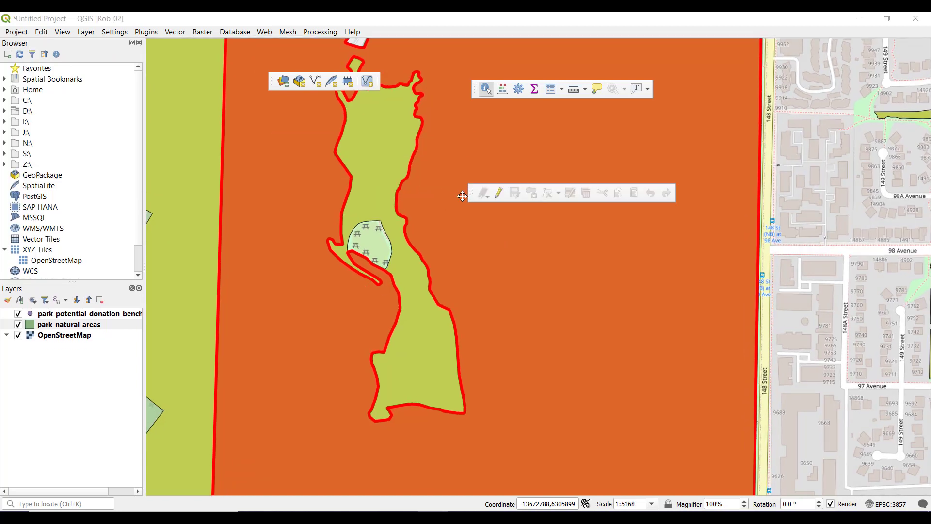
click(85, 314)
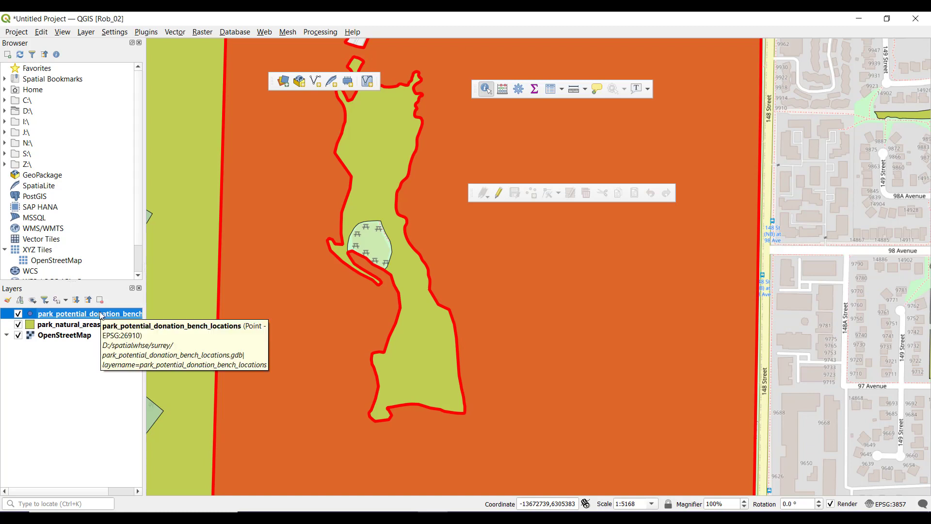
Switch editing on and back off for park_potential_donation_bench_locations, and move the floating Digitizing Toolbar up closer to the Attributes Toolbar
click(498, 194)
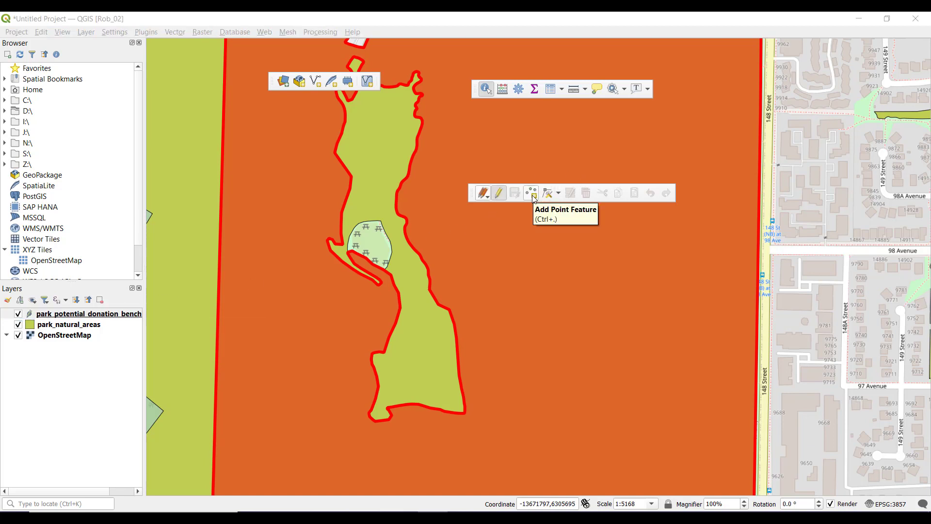
click(498, 194)
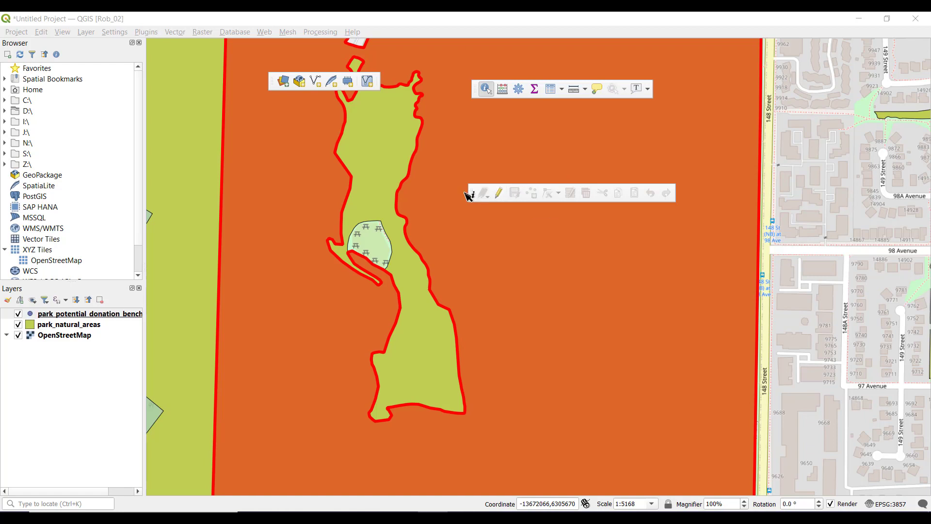
drag(472, 198, 470, 136)
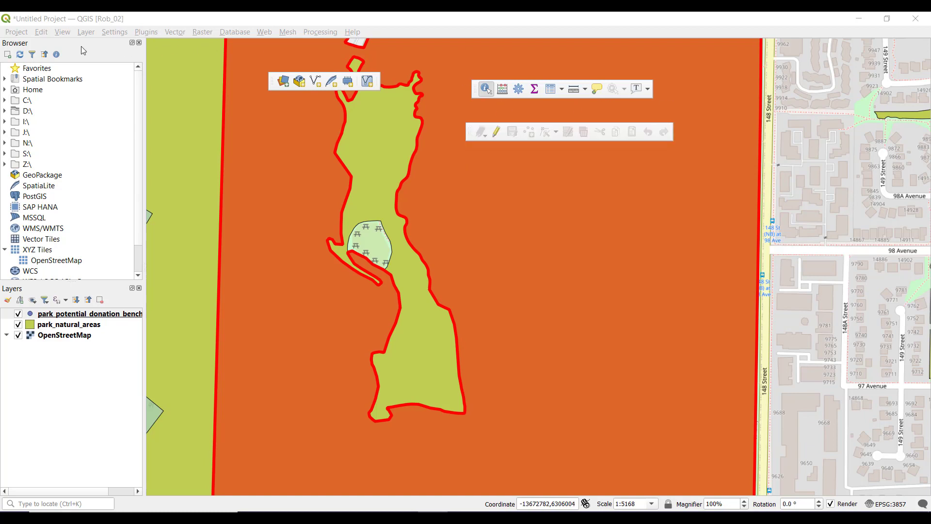
Show the Help Toolbar, float it over the map below the Digitizing Toolbar, and look over the available help commands
click(64, 33)
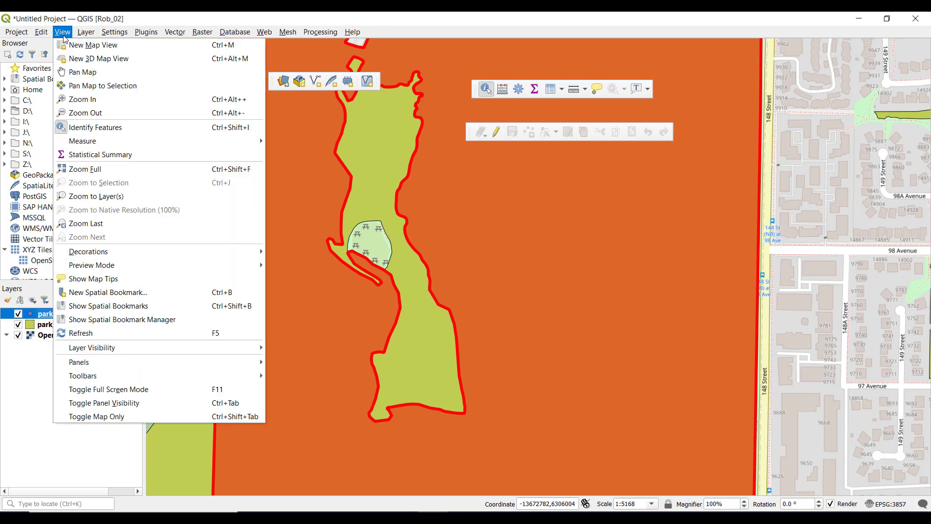
mouse_move(122, 353)
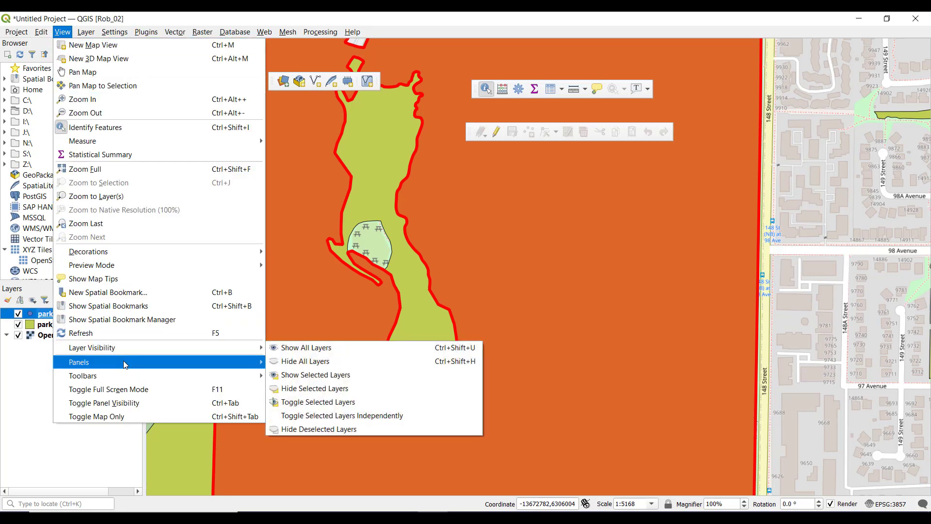
mouse_move(124, 370)
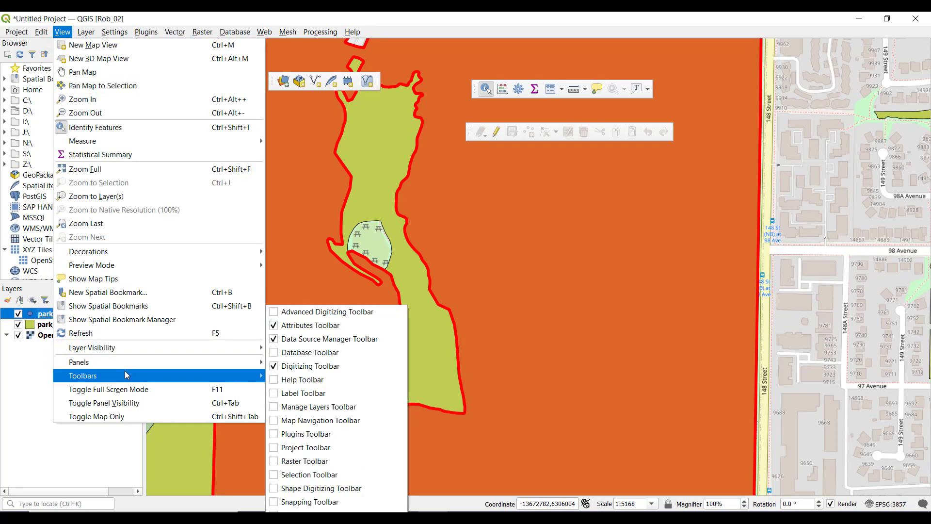
click(275, 380)
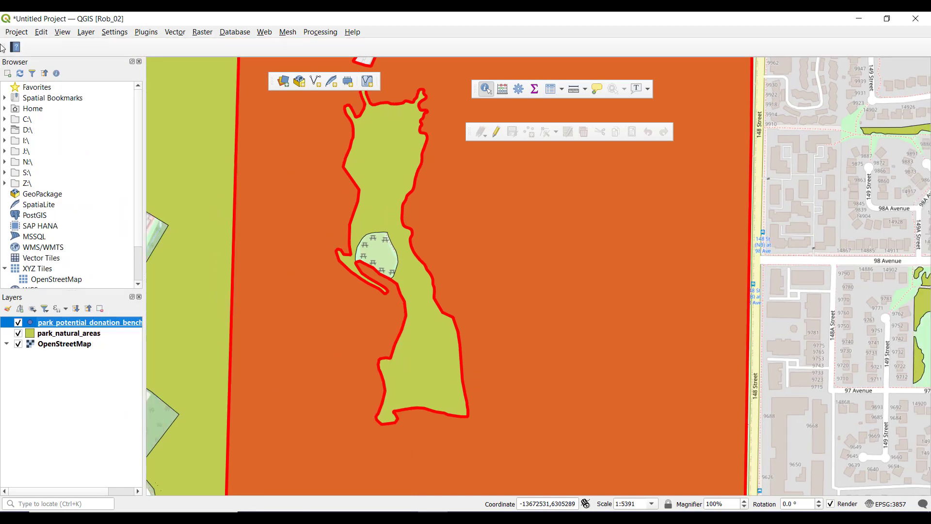
drag(7, 48, 525, 219)
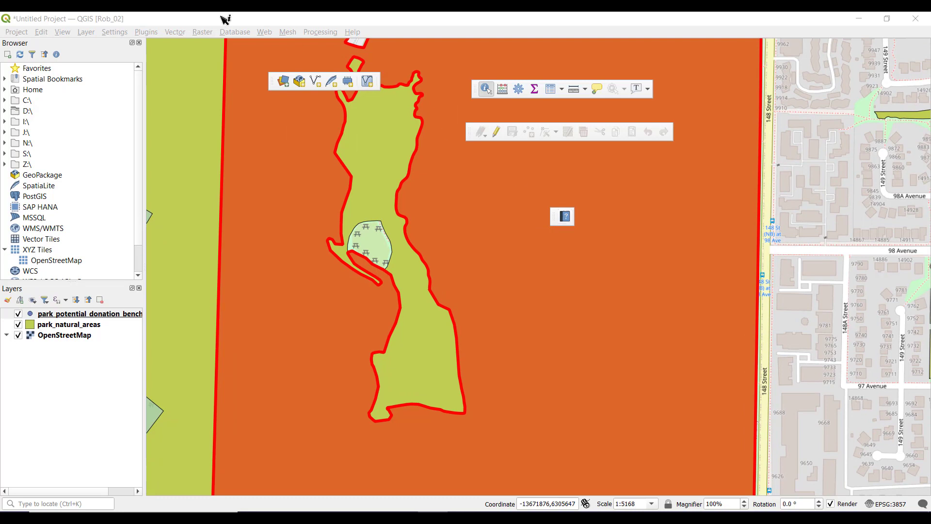
click(353, 32)
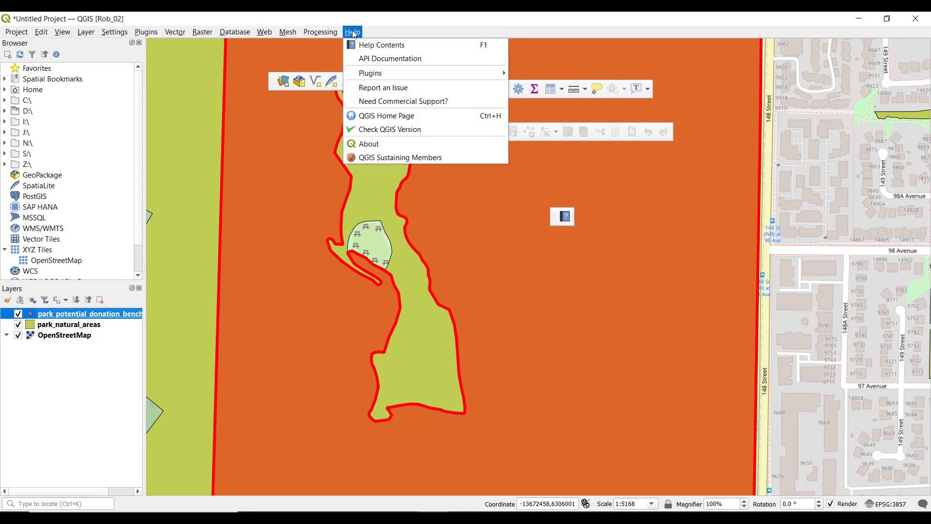
click(408, 28)
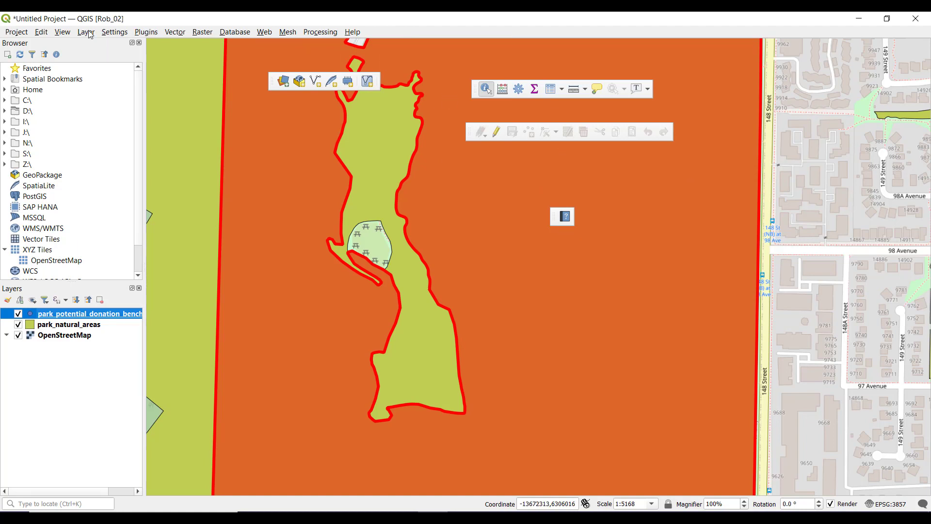
Show the Label Toolbar and float it over the map between the Digitizing Toolbar and the Help Toolbar
click(68, 34)
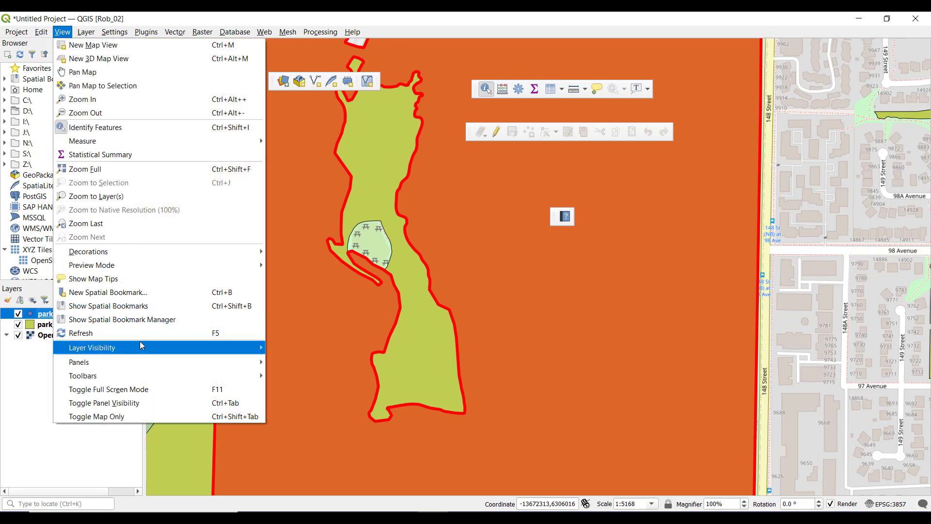
mouse_move(146, 357)
mouse_move(142, 378)
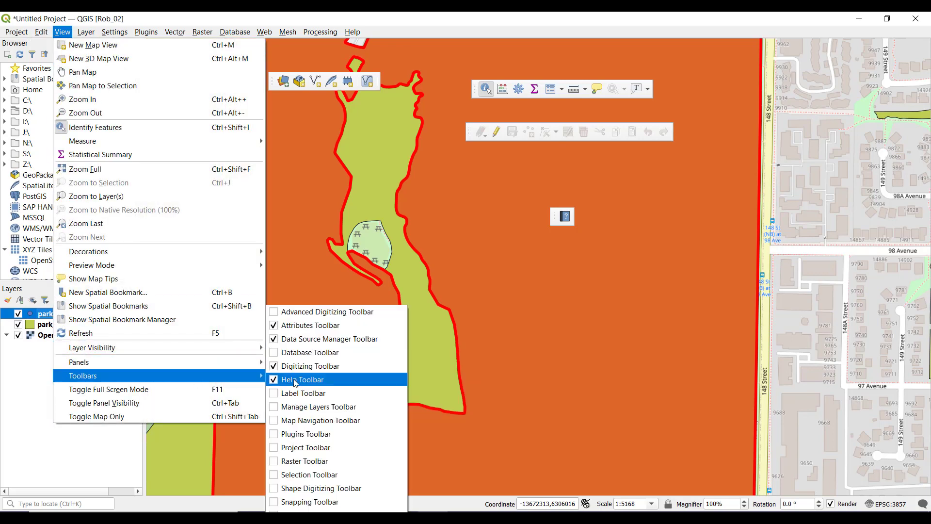
click(274, 394)
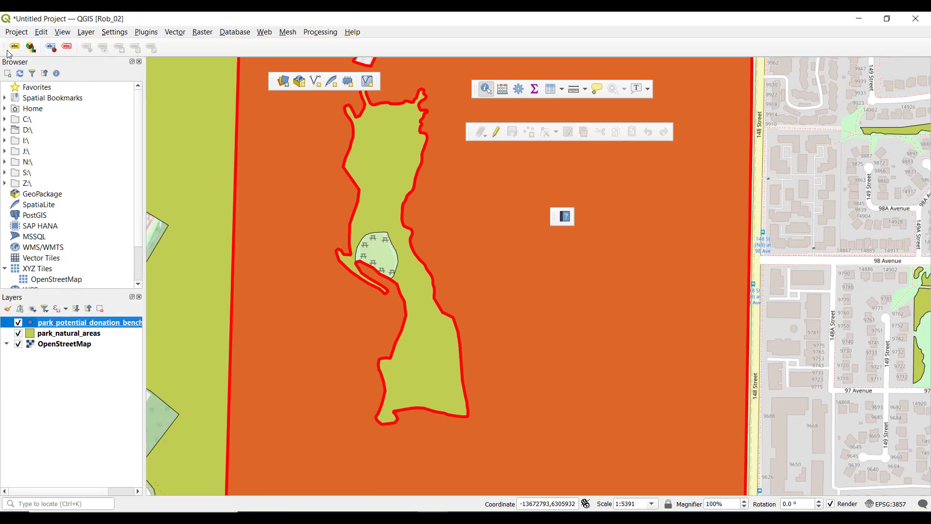
drag(110, 86, 447, 171)
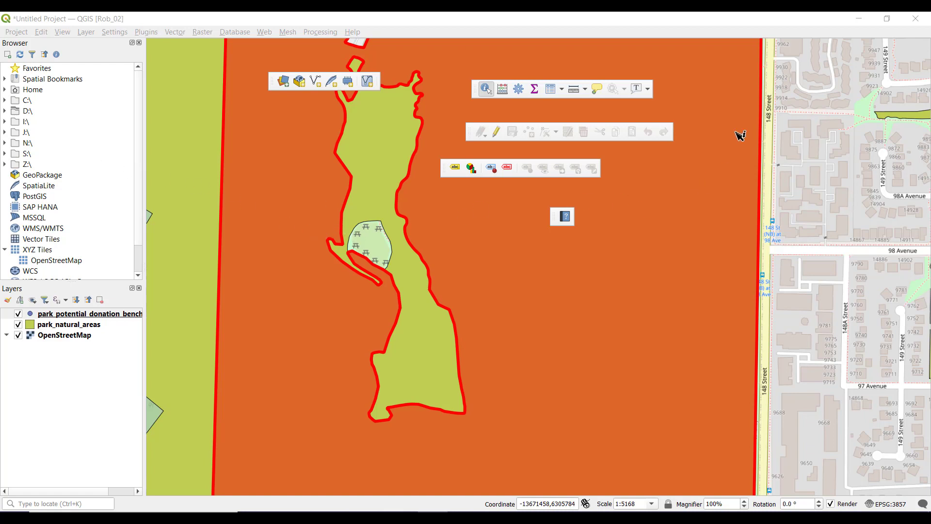
Clear the identify highlight from the map, and use Pan Map to bring the Bonaccord Park area into view
click(761, 174)
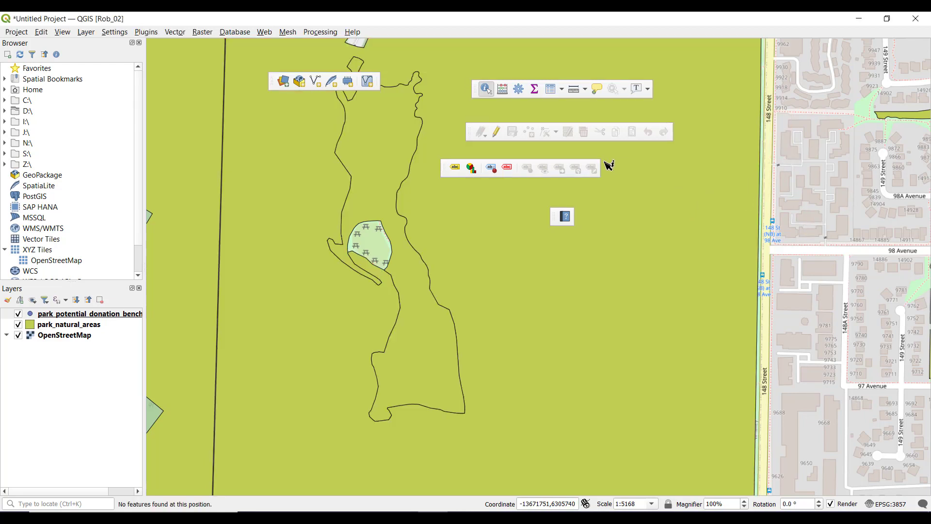
click(62, 33)
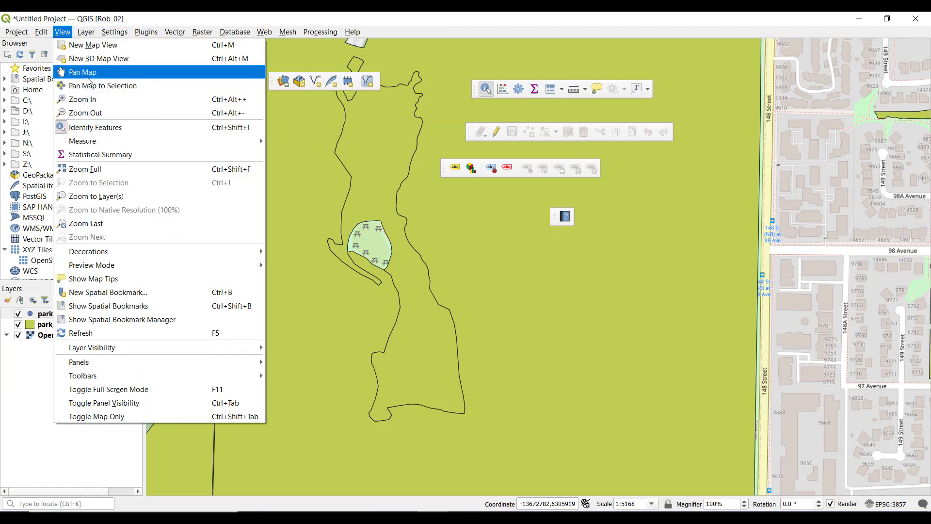
click(90, 79)
drag(557, 283, 340, 183)
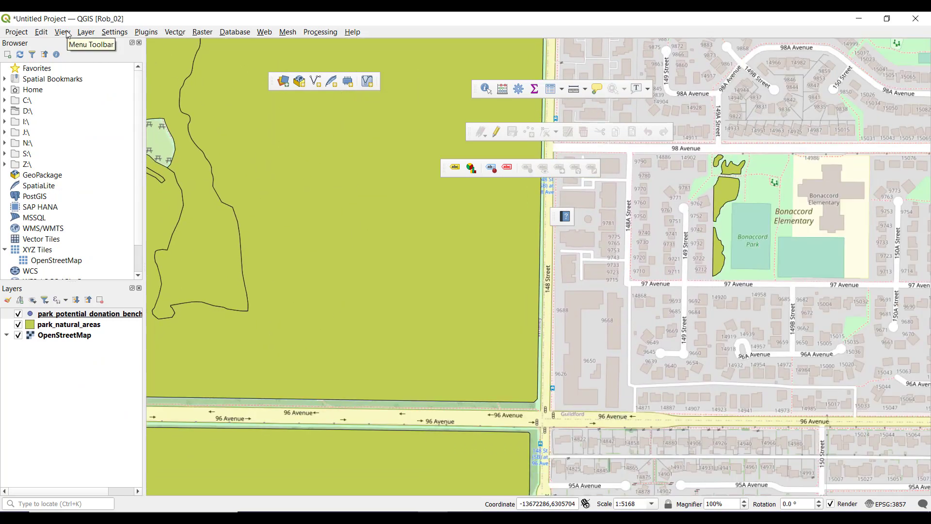
Show the Map Navigation Toolbar and float it over the map below the Help Toolbar
click(64, 32)
mouse_move(151, 364)
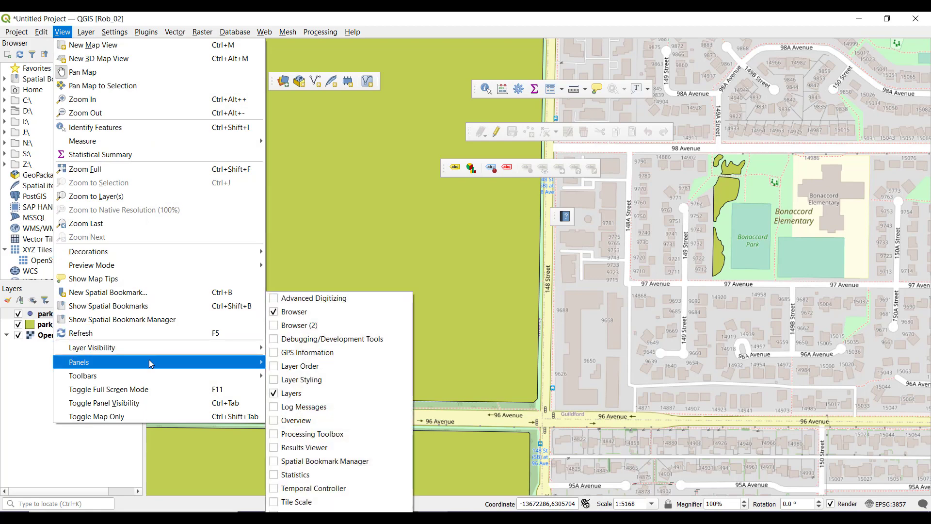
mouse_move(191, 376)
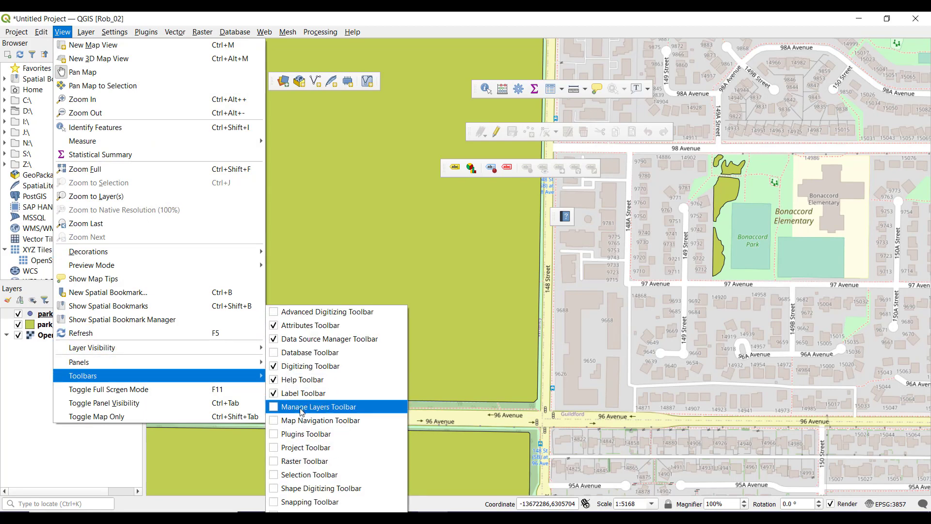
click(275, 420)
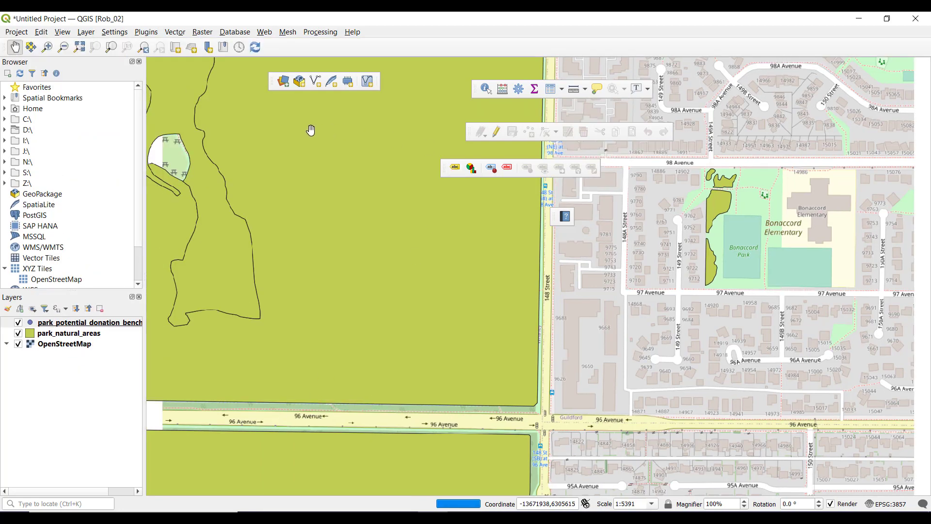
drag(5, 49, 418, 280)
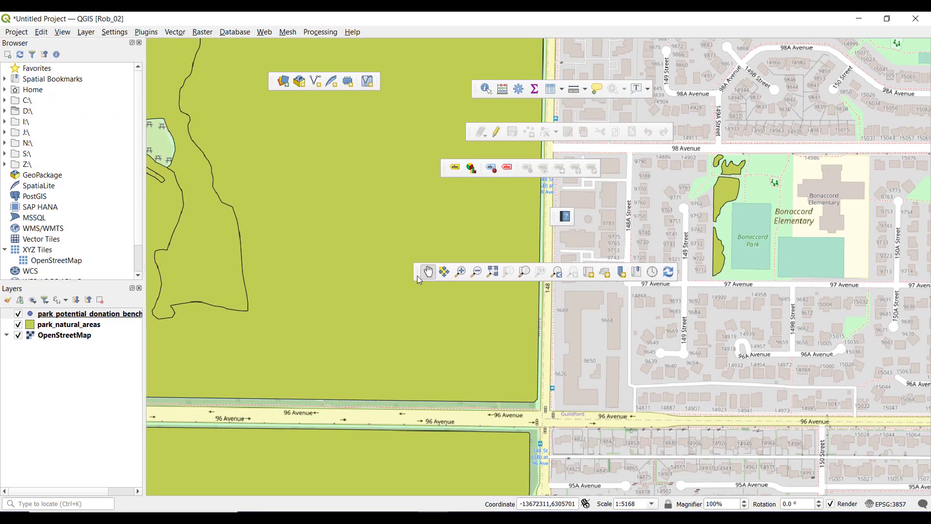
Zoom in on a rectangle around the natural area west of 148 Street and refresh the map
click(461, 272)
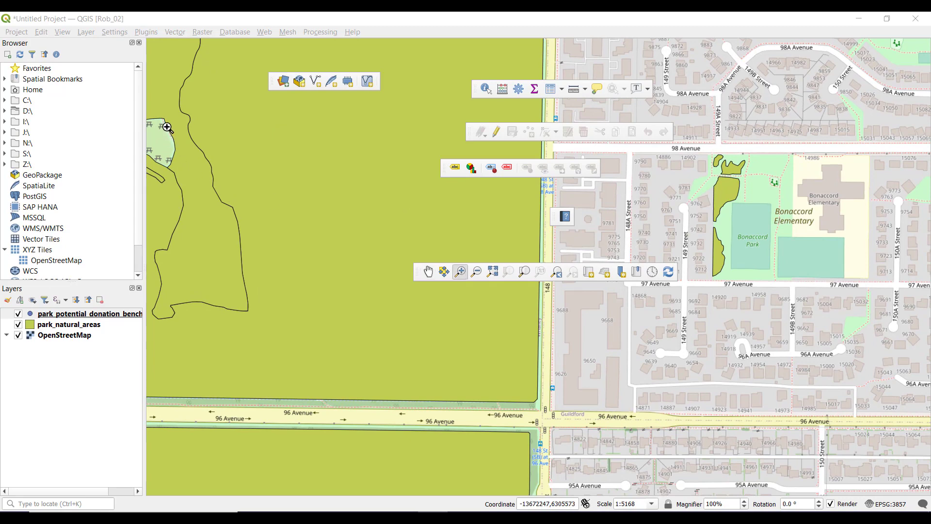
drag(171, 132, 703, 415)
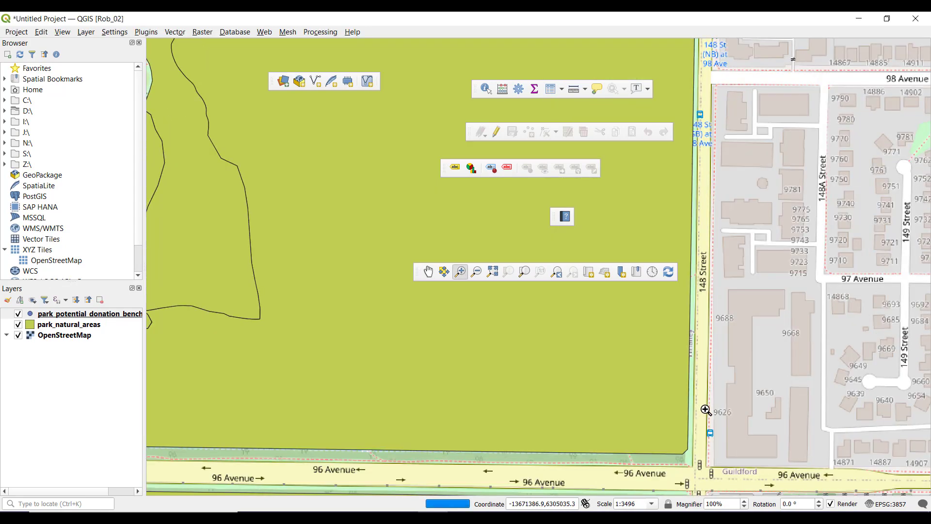
click(669, 272)
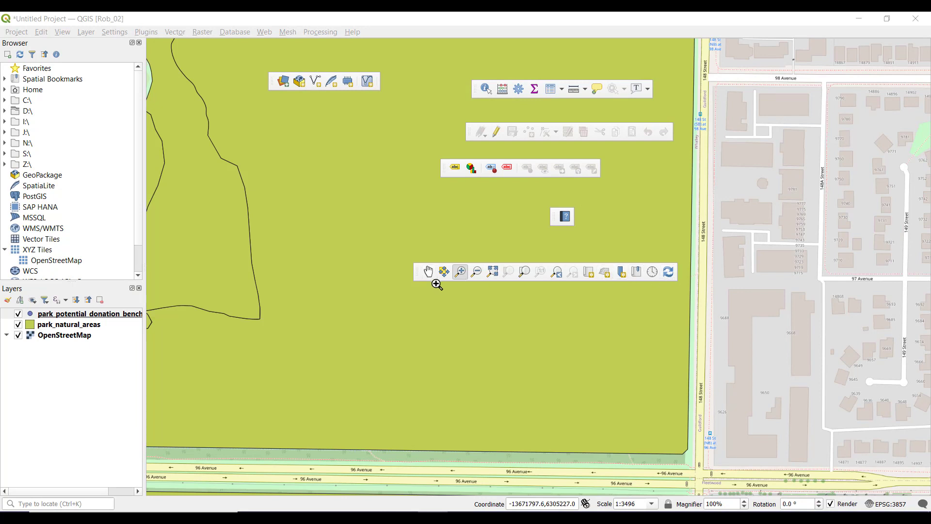
Pan the map west and north to bring the National Forensic Laboratory Service area into view
click(428, 272)
drag(333, 267, 886, 217)
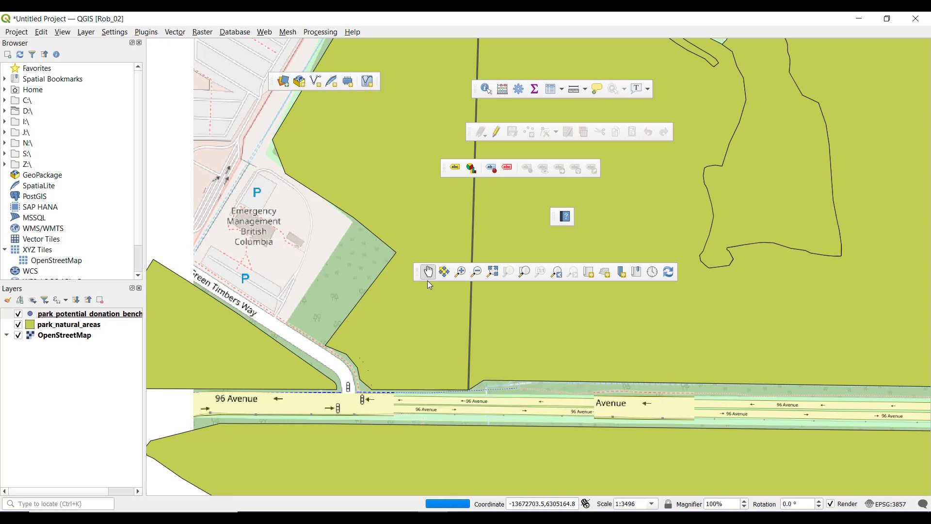
drag(287, 240, 677, 460)
drag(864, 314, 522, 351)
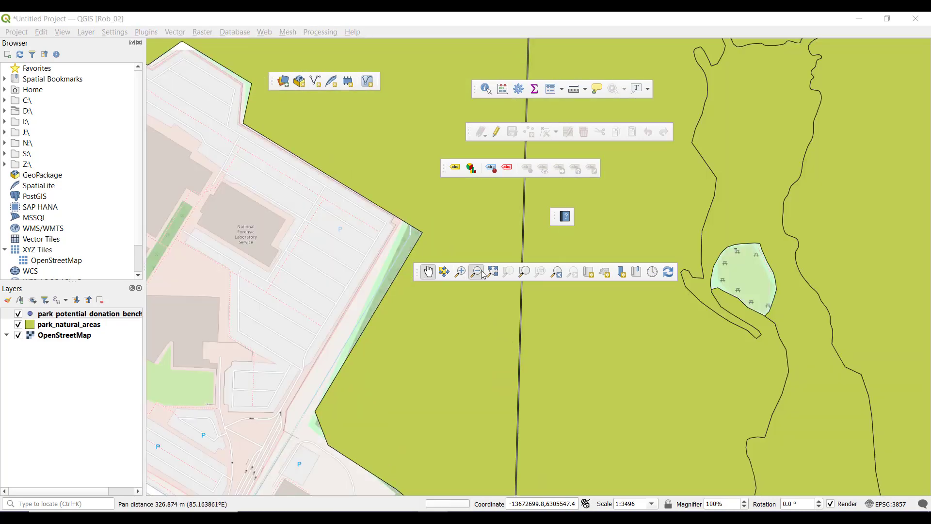
Zoom the map out to show the area from 140 Street to the park, and move the Map Navigation Toolbar beside the Label Toolbar
click(484, 275)
drag(630, 432, 257, 212)
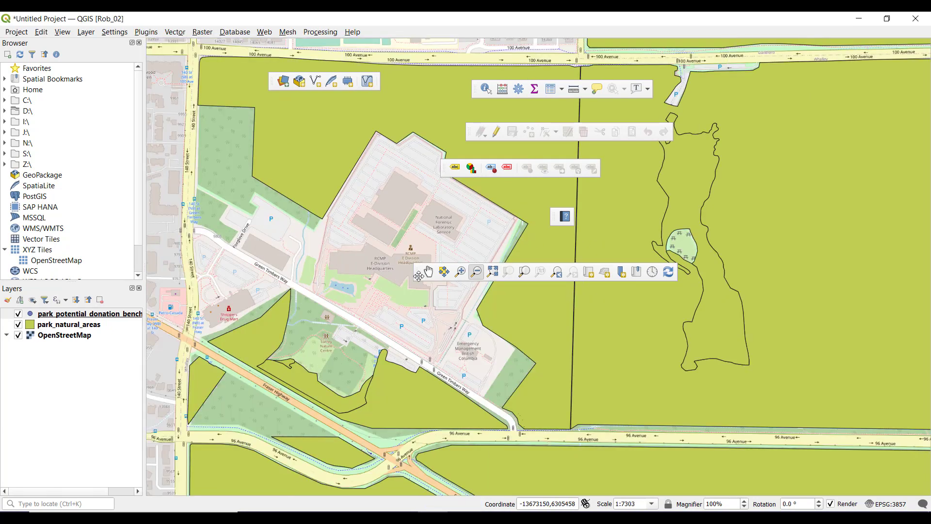
drag(418, 276, 645, 169)
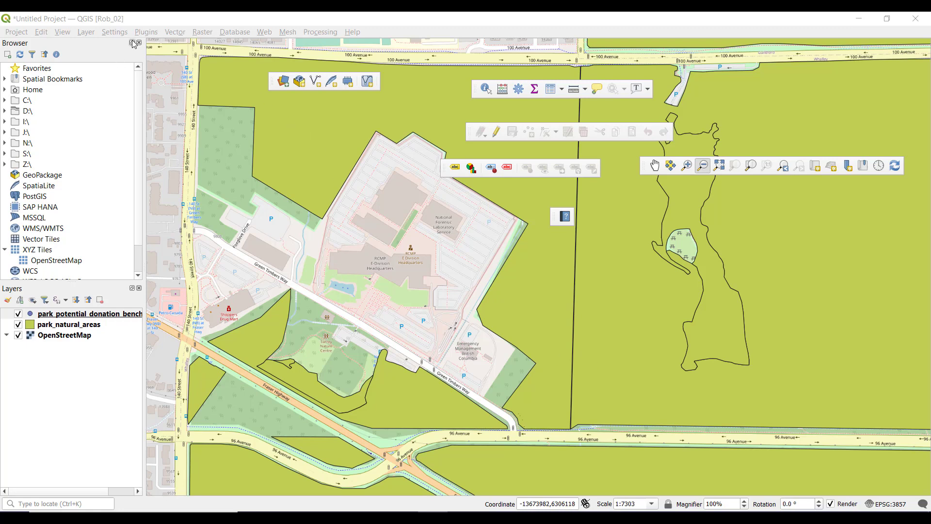
Show the Plugins Toolbar and float it over the map beside the Help Toolbar
click(65, 34)
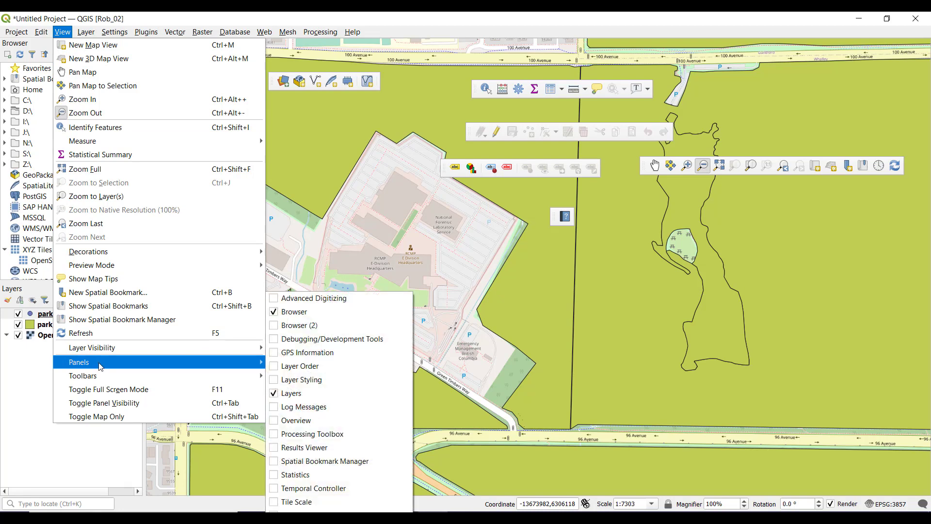
mouse_move(117, 376)
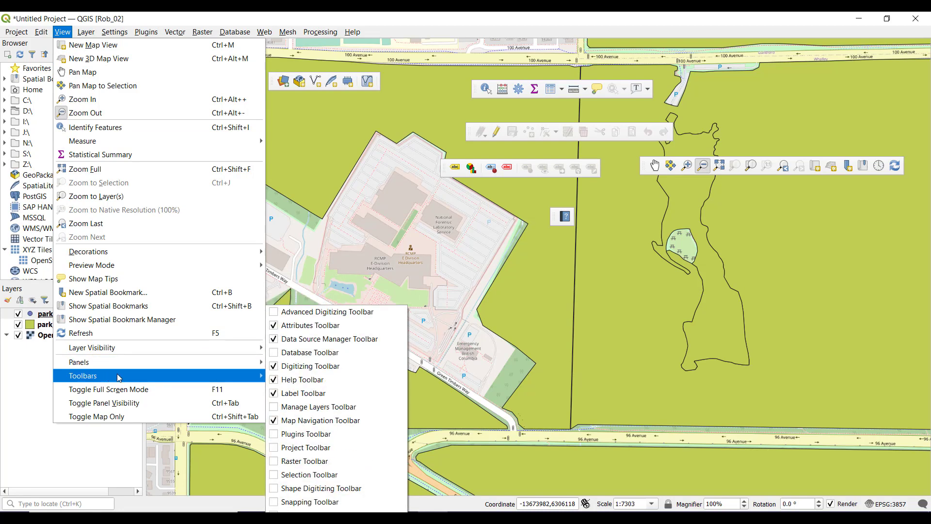
click(274, 434)
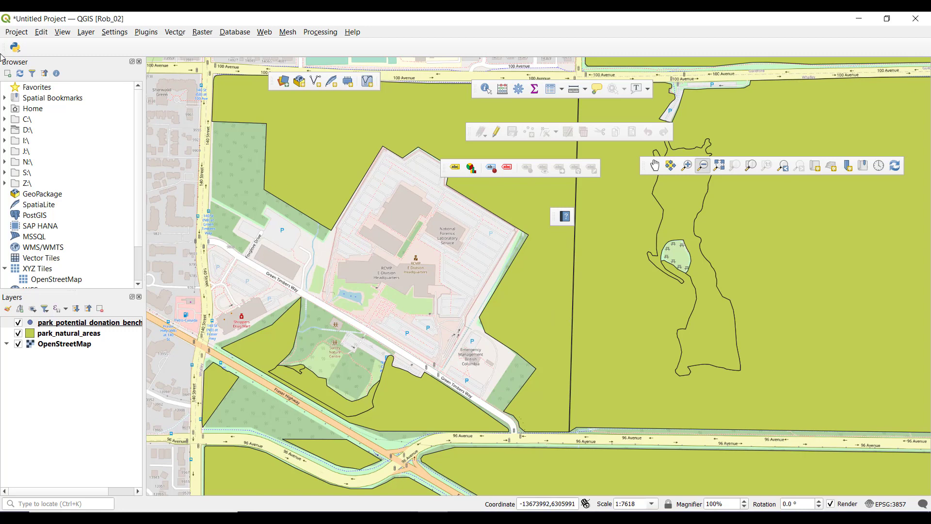
drag(7, 47, 141, 101)
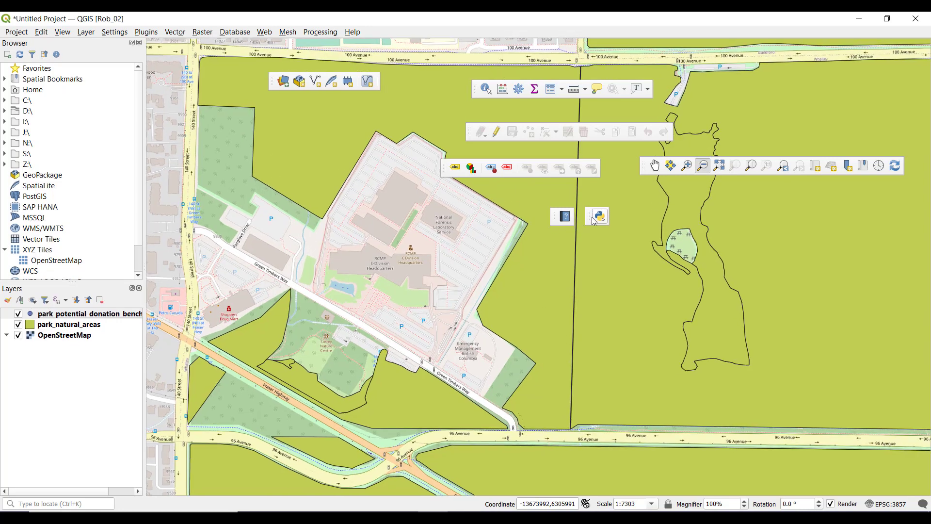
drag(611, 222, 611, 223)
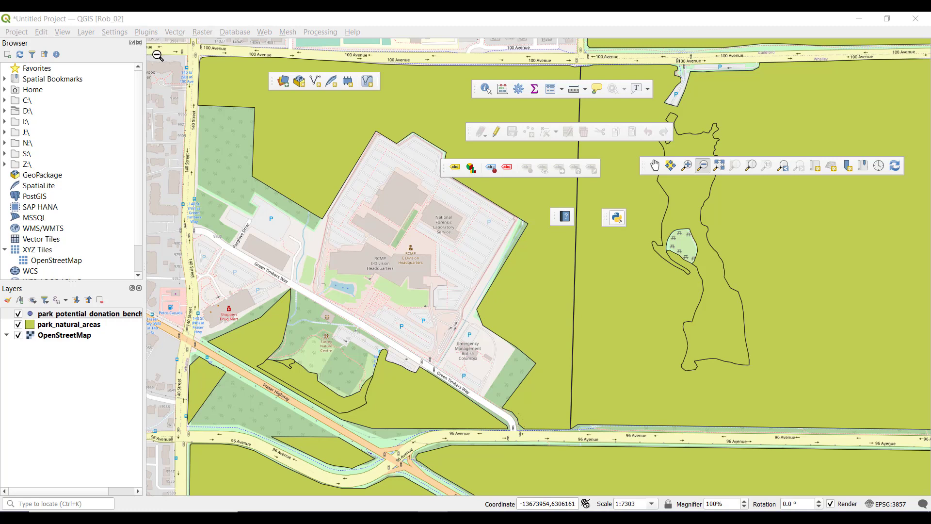
Show the Project Toolbar and float it over the map below the Data Source Manager Toolbar
click(46, 34)
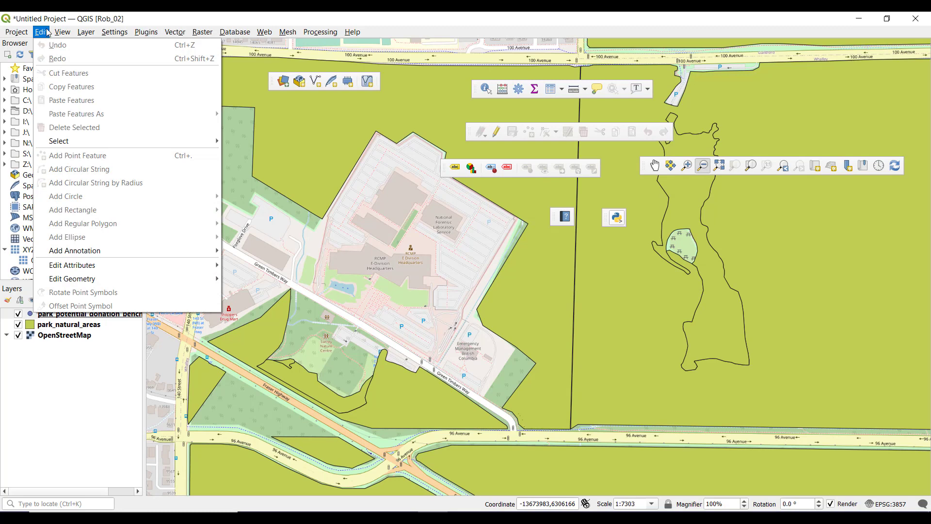
mouse_move(64, 34)
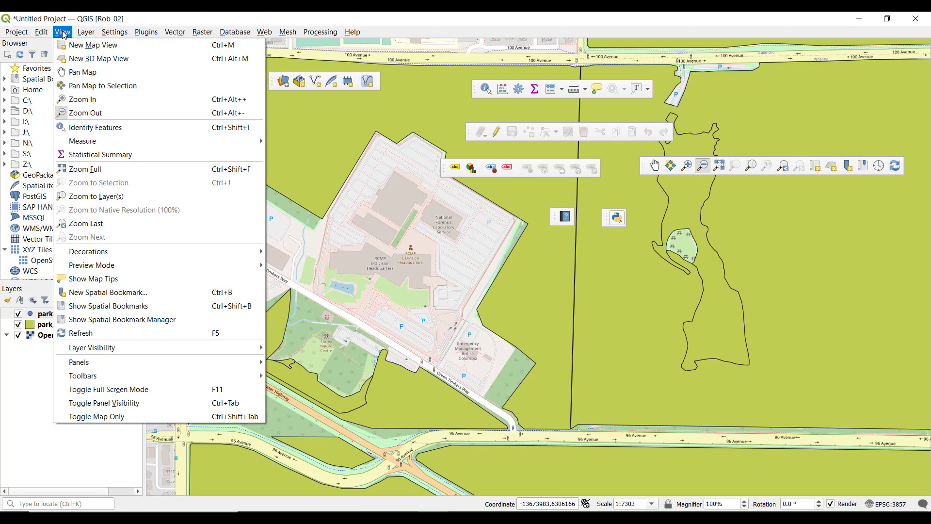
mouse_move(200, 383)
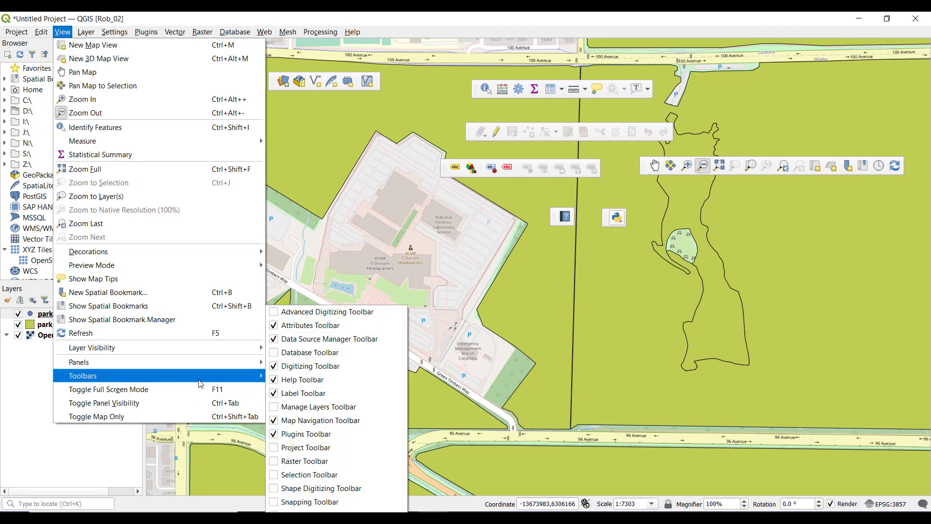
click(279, 448)
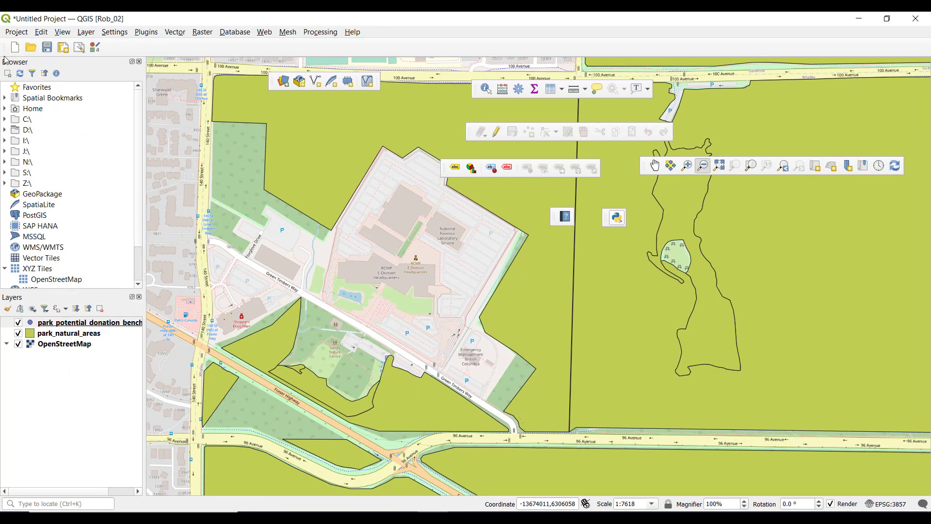
drag(4, 48, 211, 130)
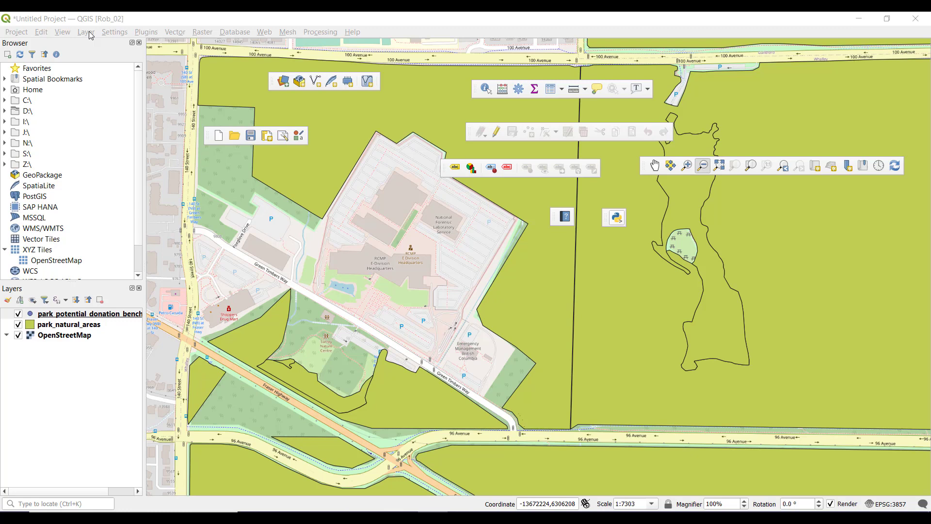
Show the Selection Toolbar and float it over the map below the Project Toolbar
click(58, 33)
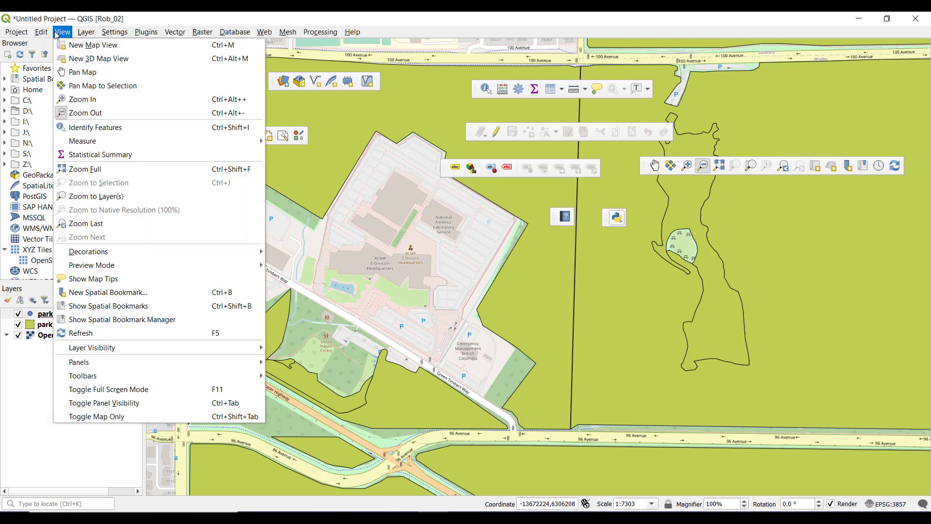
mouse_move(153, 363)
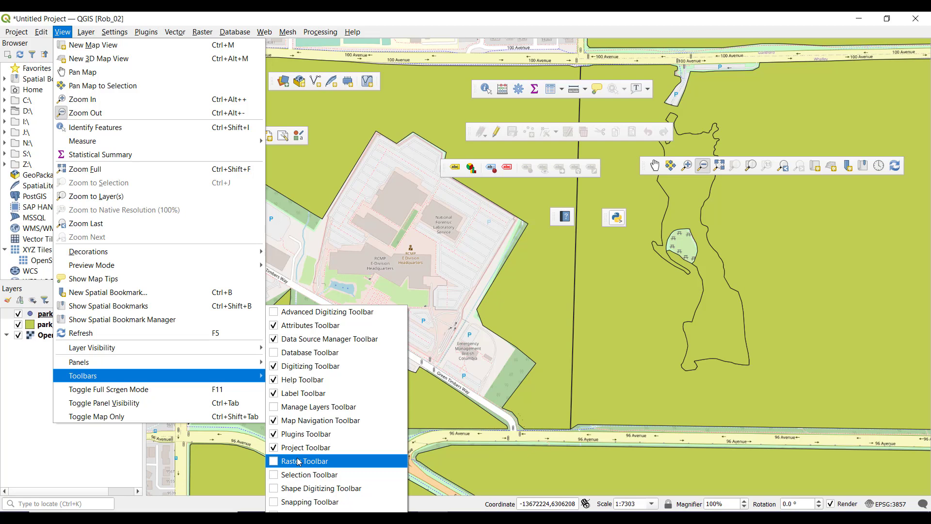
click(272, 478)
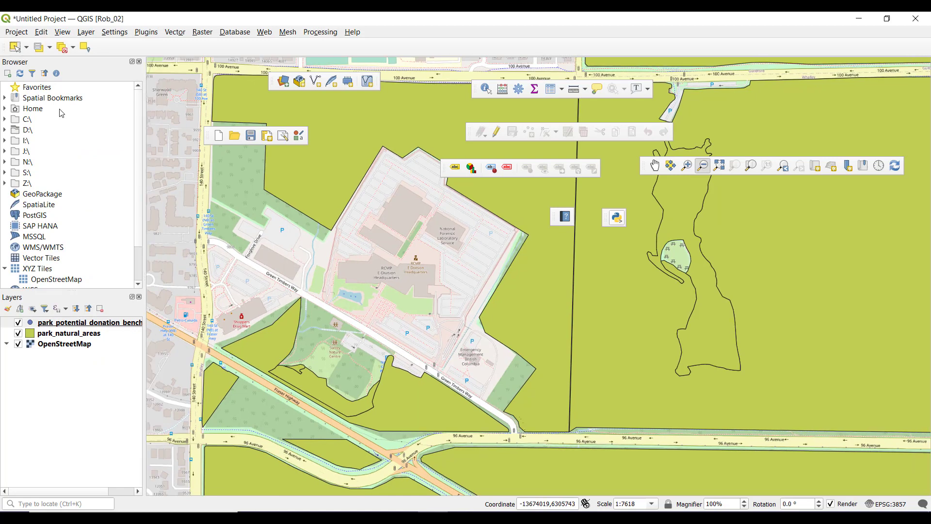
drag(6, 47, 210, 214)
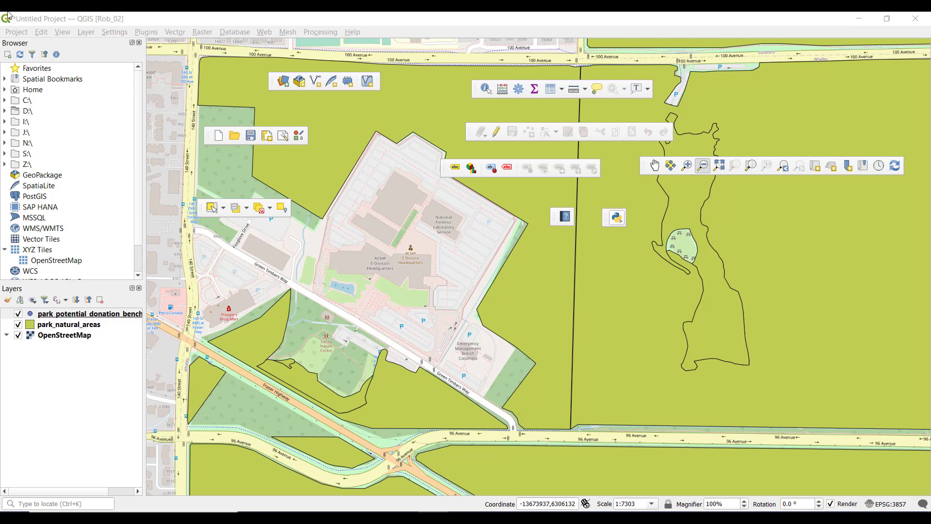
Show the Vector Toolbar and float it over the map beside the Project Toolbar
click(64, 32)
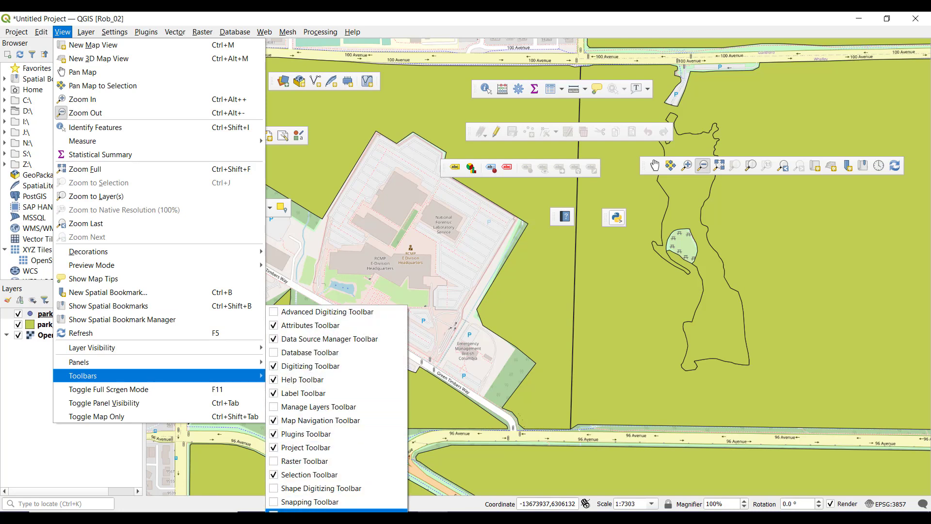
click(334, 510)
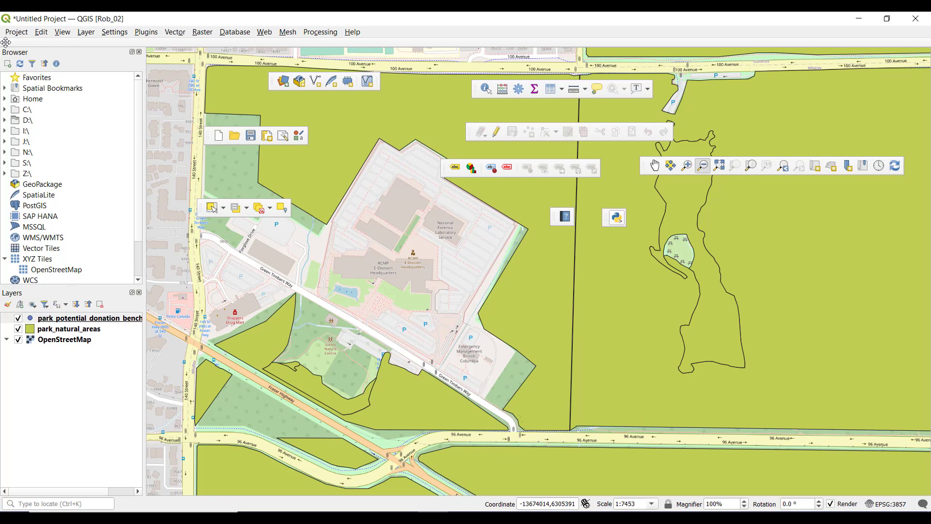
drag(6, 42, 322, 167)
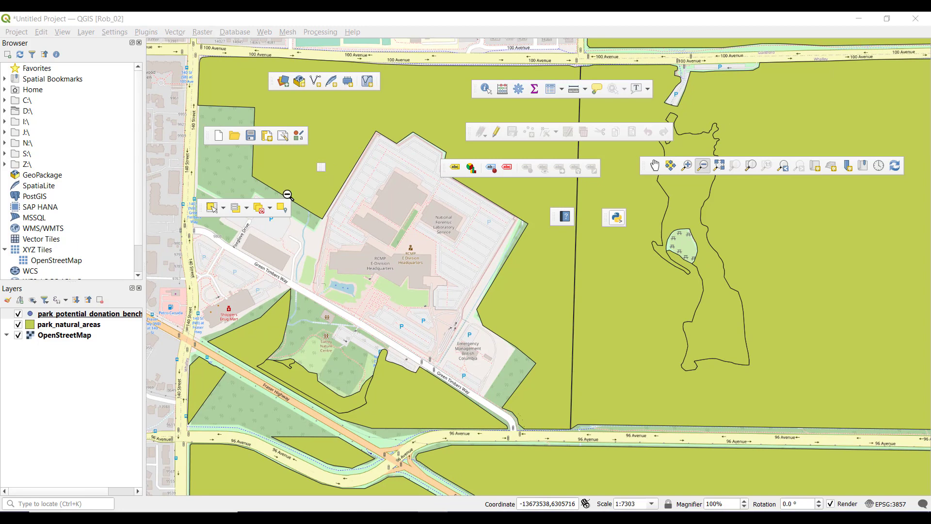
click(147, 33)
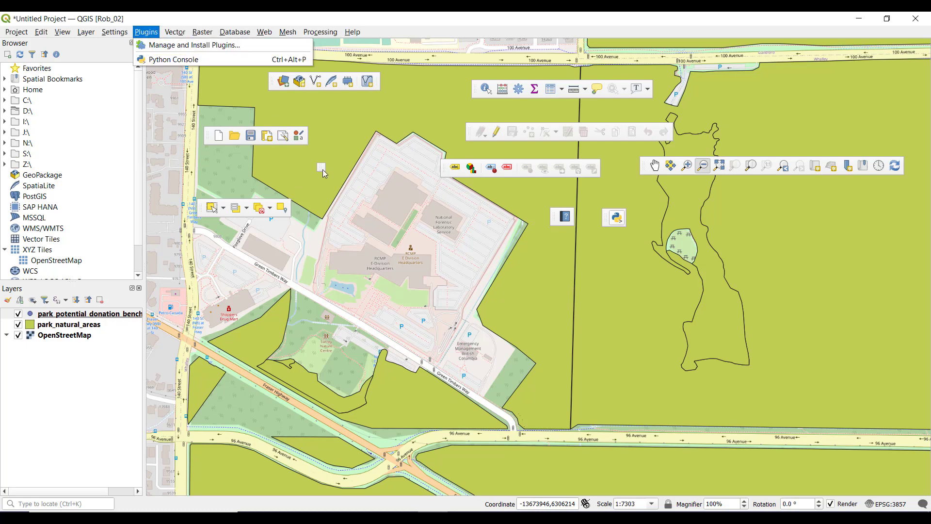
key(Down)
key(Return)
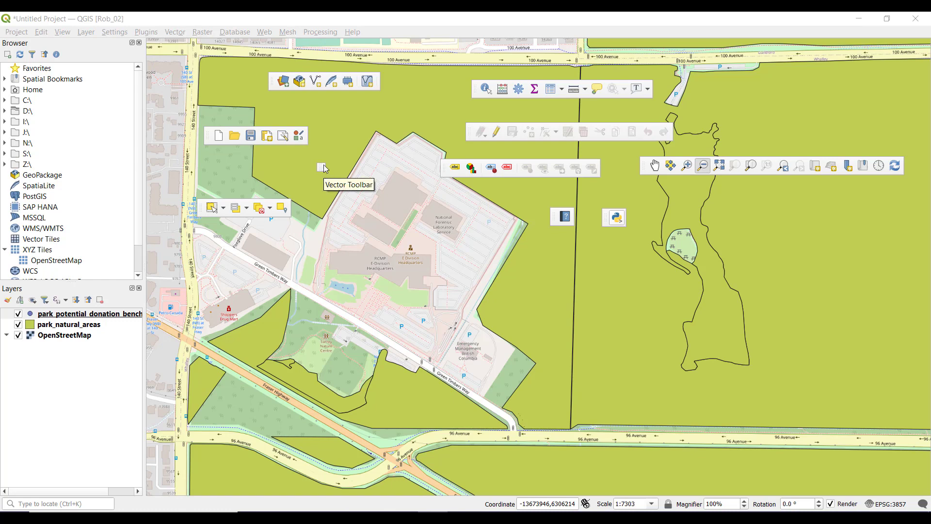
Look over the Interface Customization dialog and close it without changing any options
click(117, 32)
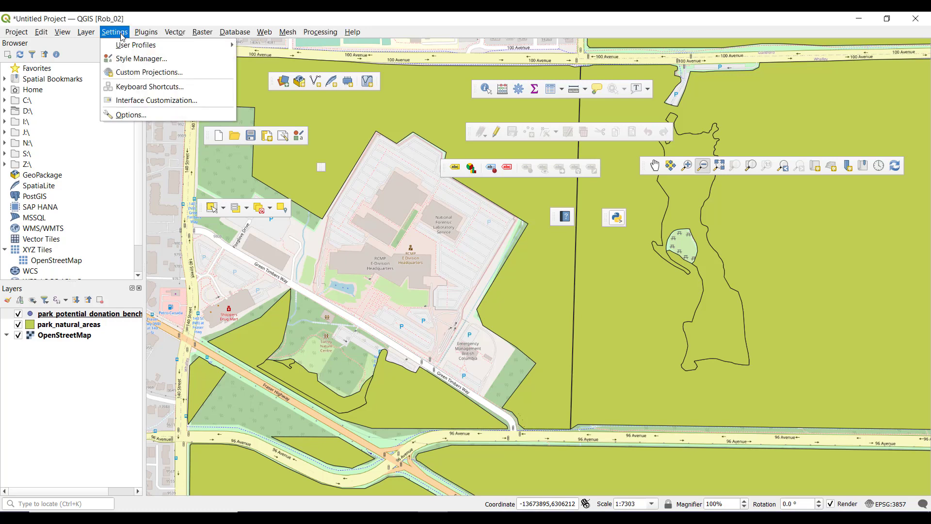
click(136, 101)
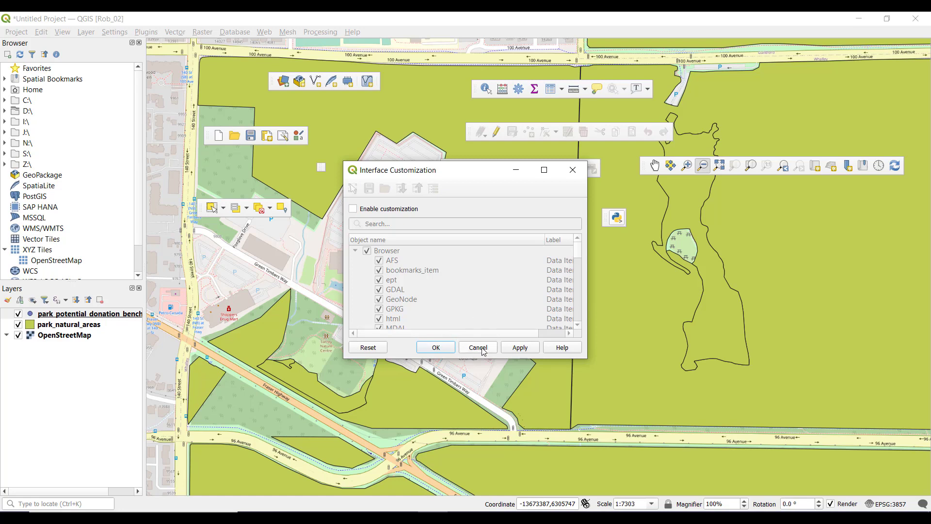
click(431, 350)
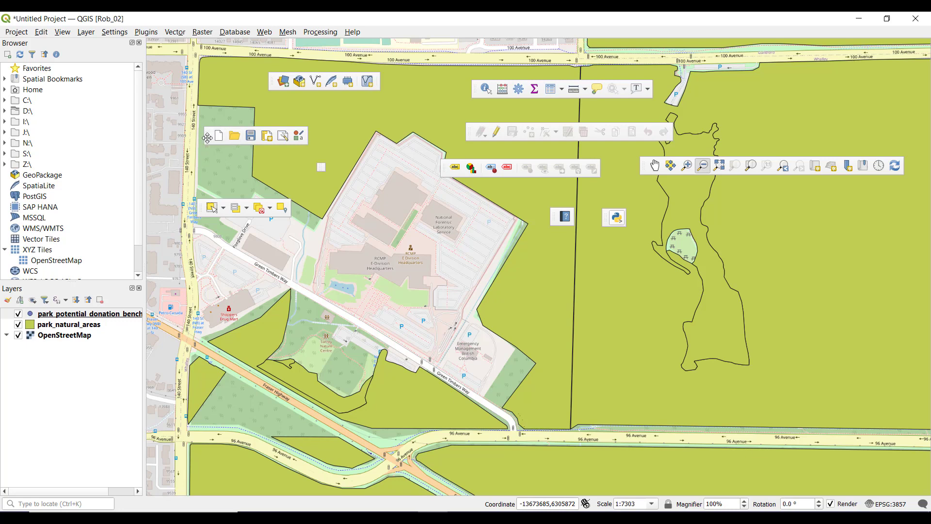
Dock the Project, Map Navigation, Data Source Manager and Attributes toolbars side by side in the first toolbar row
drag(207, 136, 26, 53)
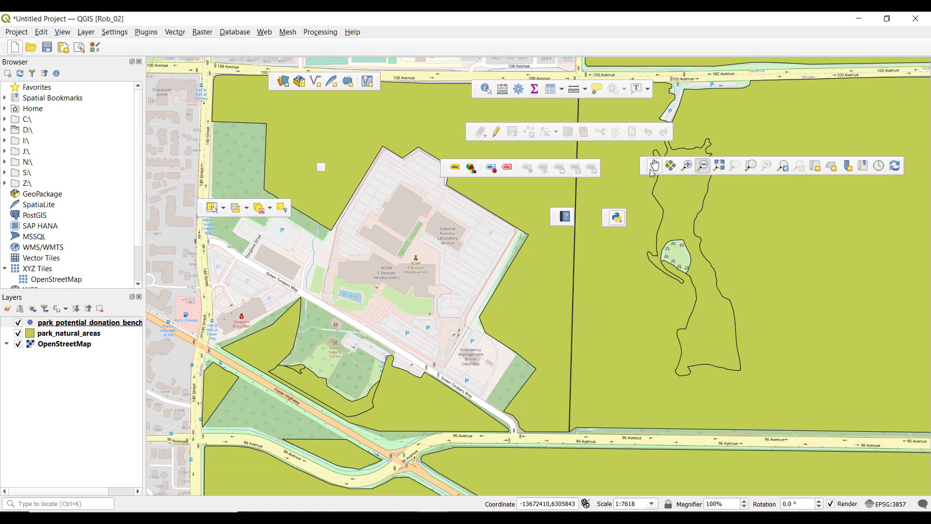
drag(644, 168, 120, 47)
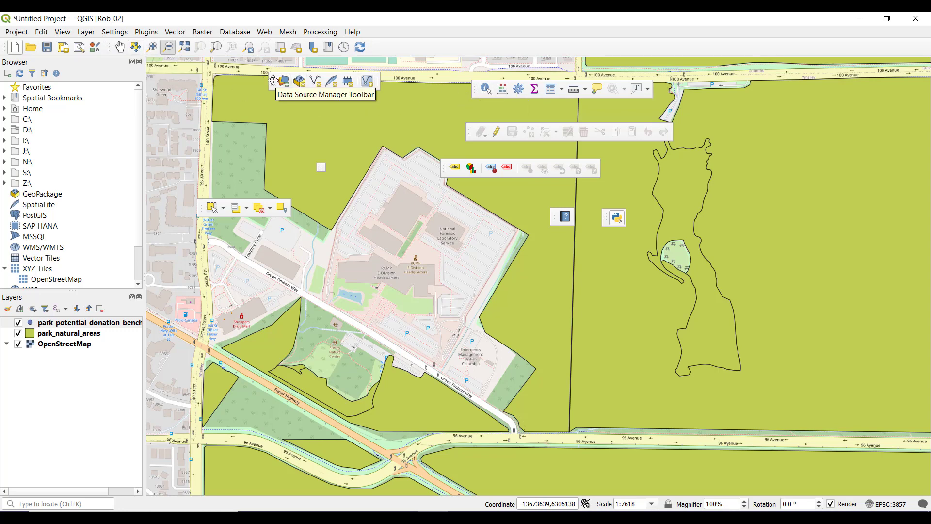
drag(273, 80, 375, 46)
drag(375, 45, 375, 46)
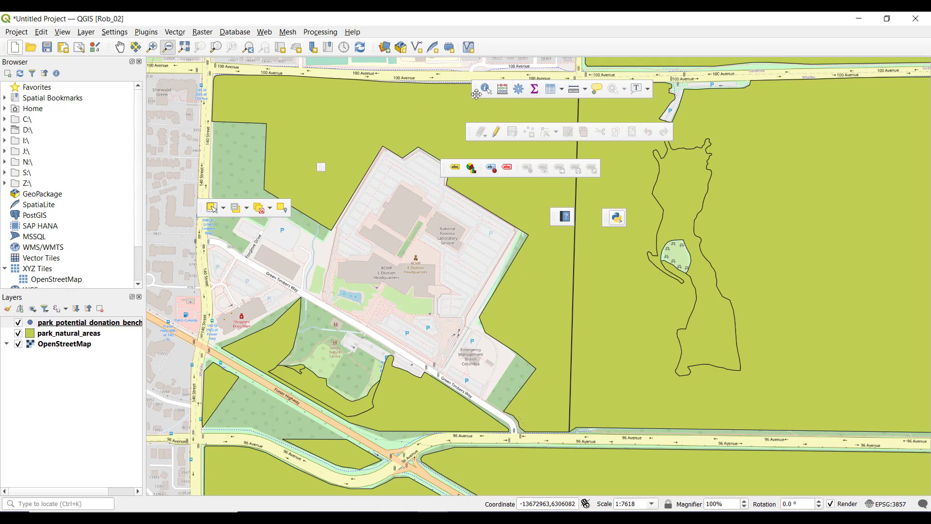
drag(477, 94, 483, 52)
Dock the Digitizing and Label toolbars in a second row and the Selection Toolbar in a third row
drag(469, 131, 11, 66)
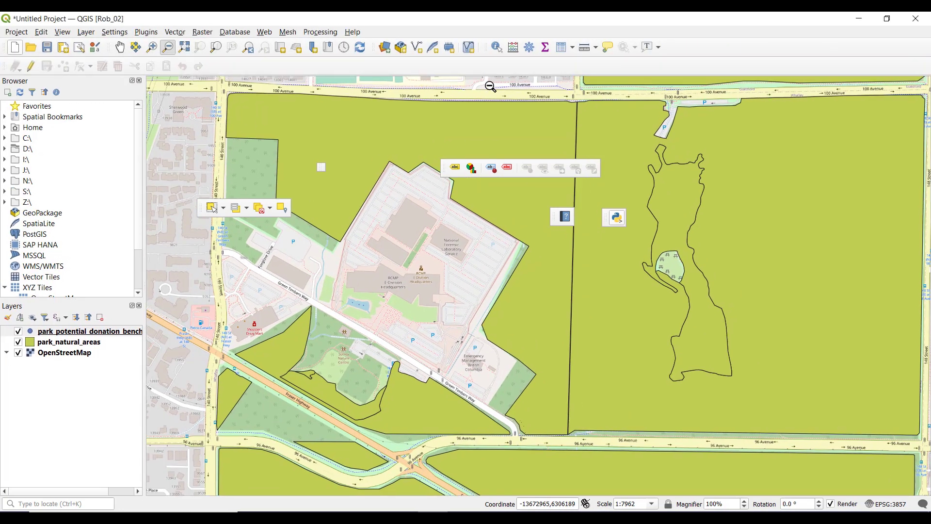
drag(443, 168, 242, 65)
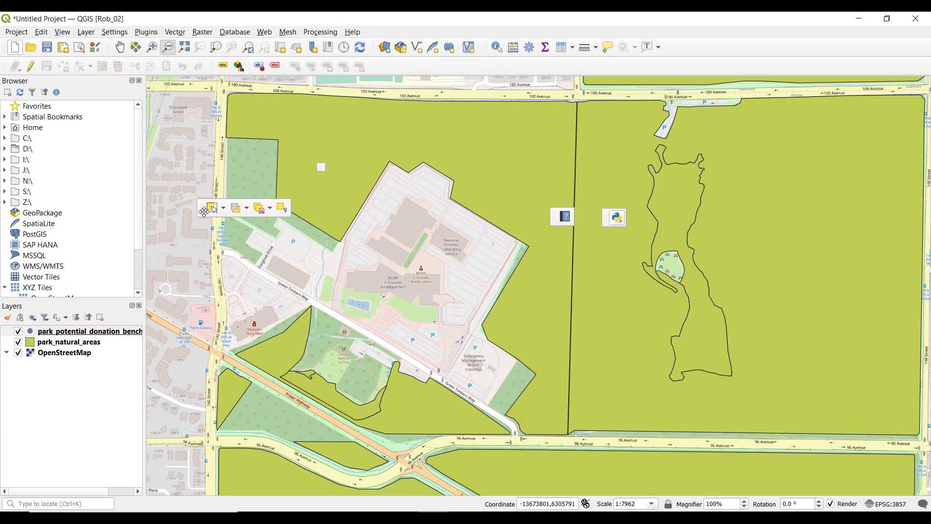
drag(203, 212, 21, 86)
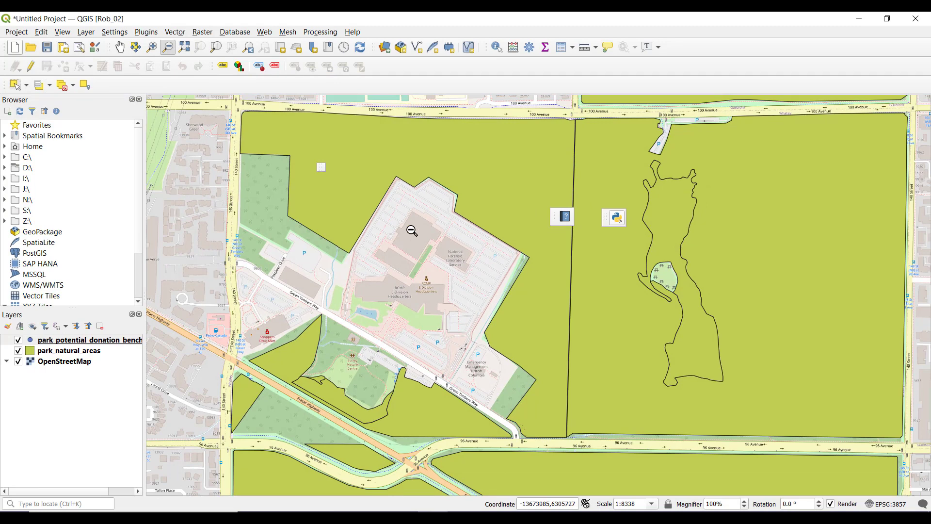
Move the empty Vector Toolbar across the map toward the Help Toolbar and hide it
drag(320, 166, 536, 180)
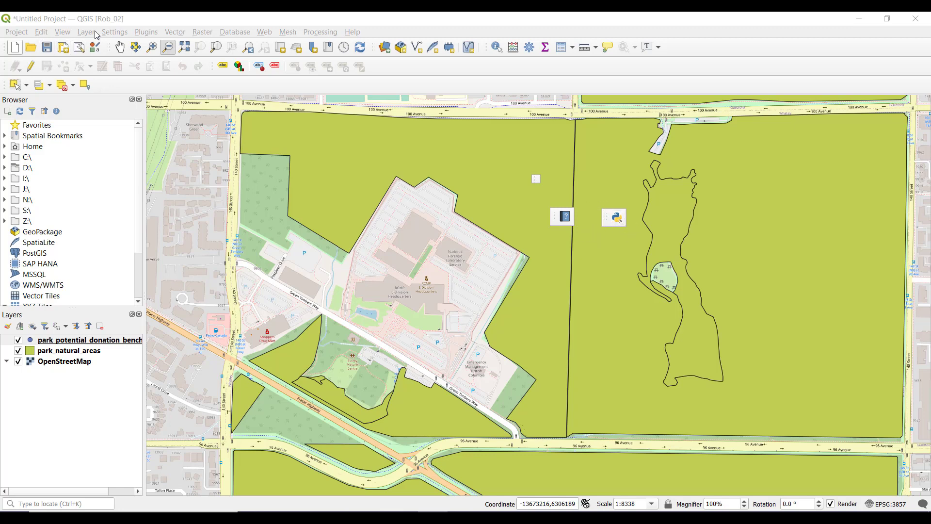
click(71, 34)
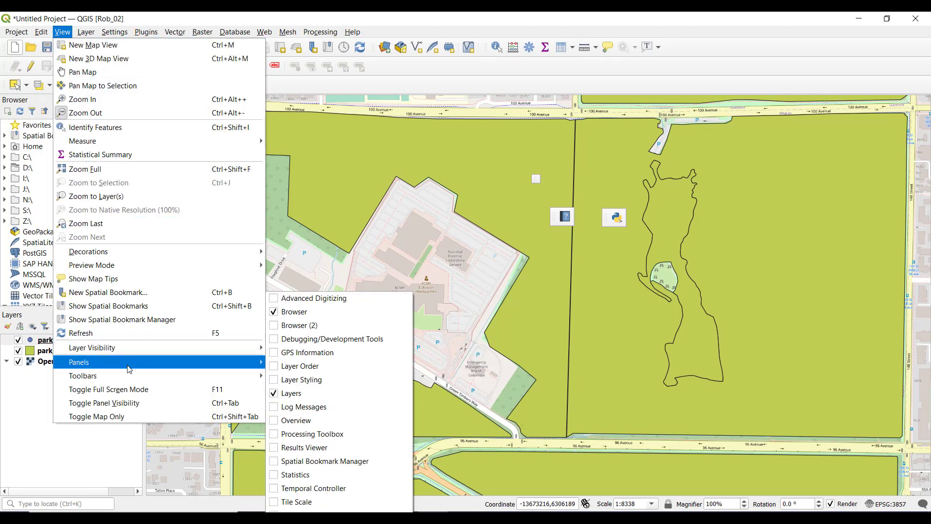
mouse_move(129, 376)
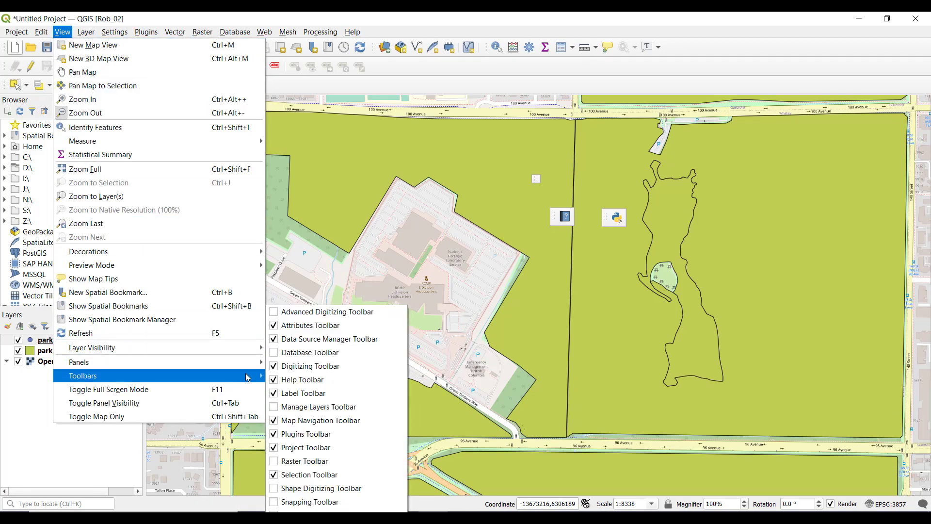
click(337, 510)
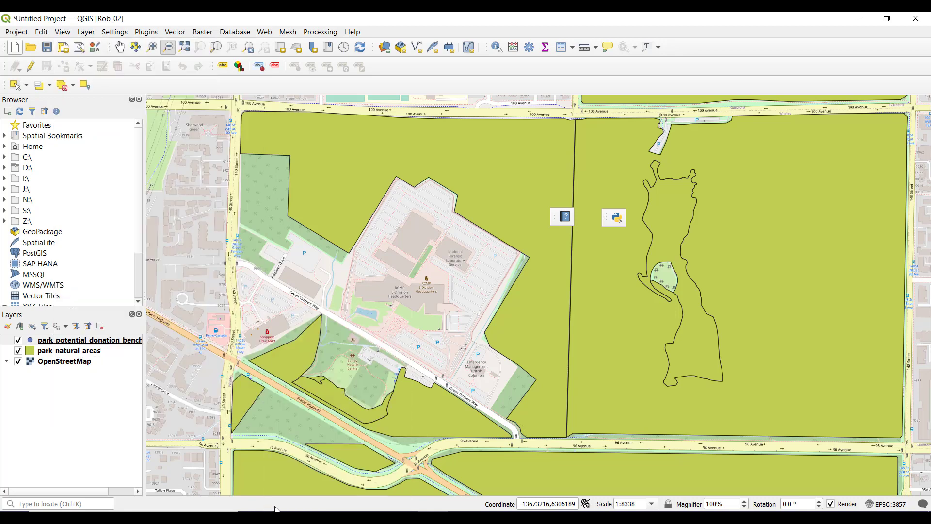
Hide the floating Help Toolbar and Plugins Toolbar
click(59, 35)
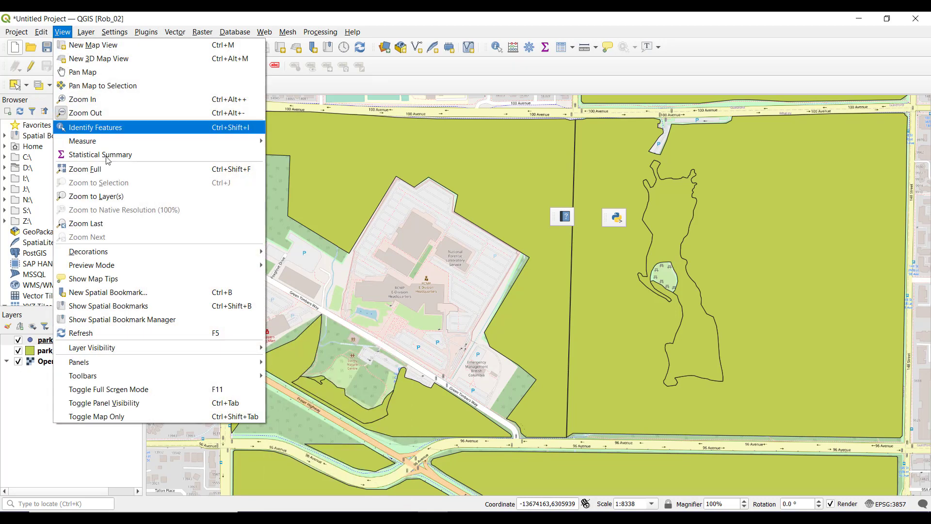
mouse_move(140, 361)
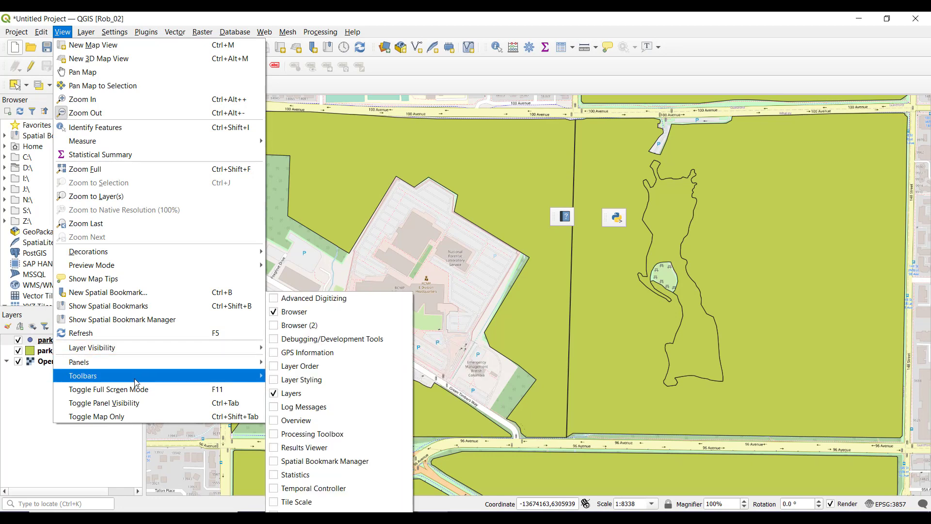
mouse_move(146, 381)
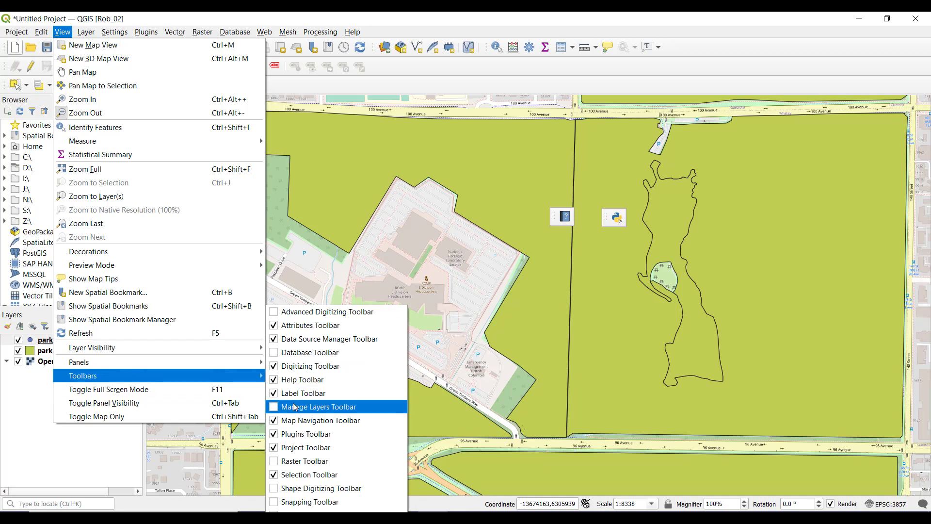
click(270, 379)
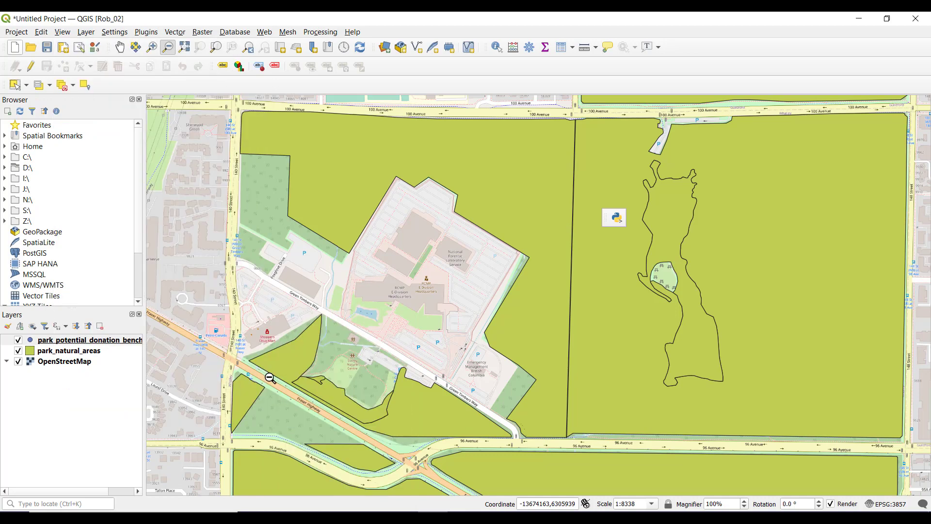
click(62, 32)
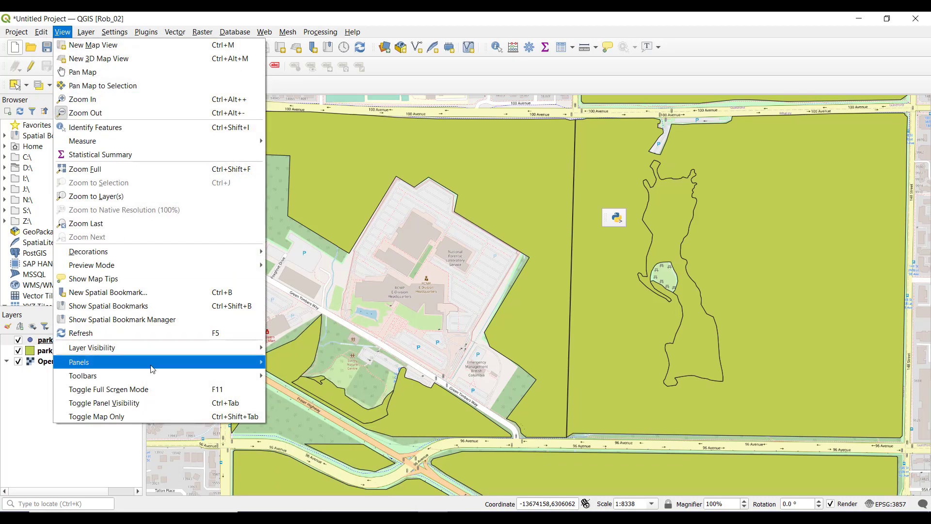
mouse_move(177, 376)
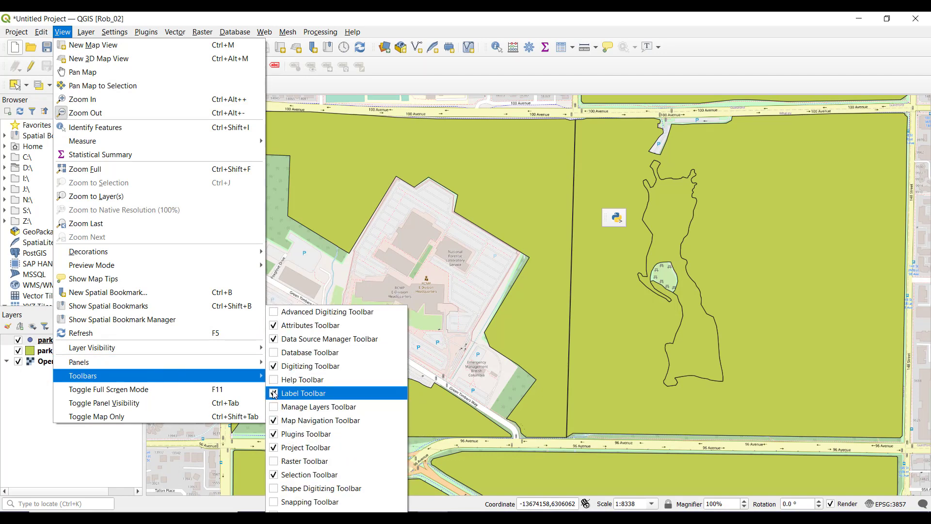
click(274, 434)
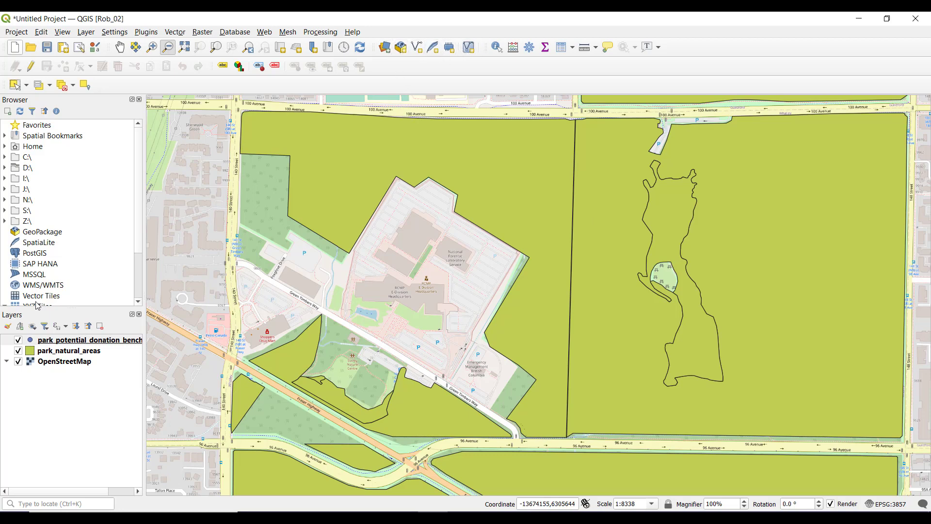
Make the Browser panel slightly taller by lowering its border with the Layers panel
mouse_move(39, 309)
mouse_down()
mouse_move(39, 364)
mouse_move(39, 320)
mouse_up()
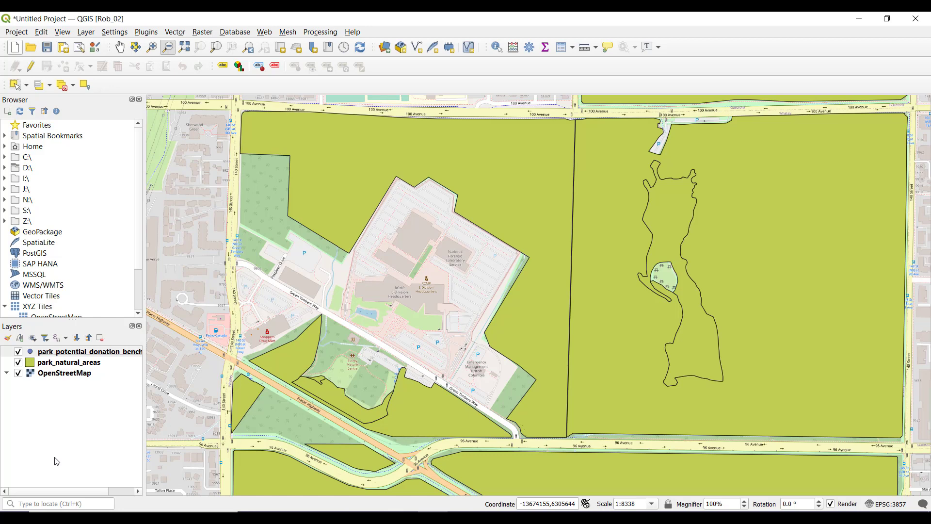
Zoom the map to the full extent of the park_potential_donation_bench_locations layer
right_click(94, 367)
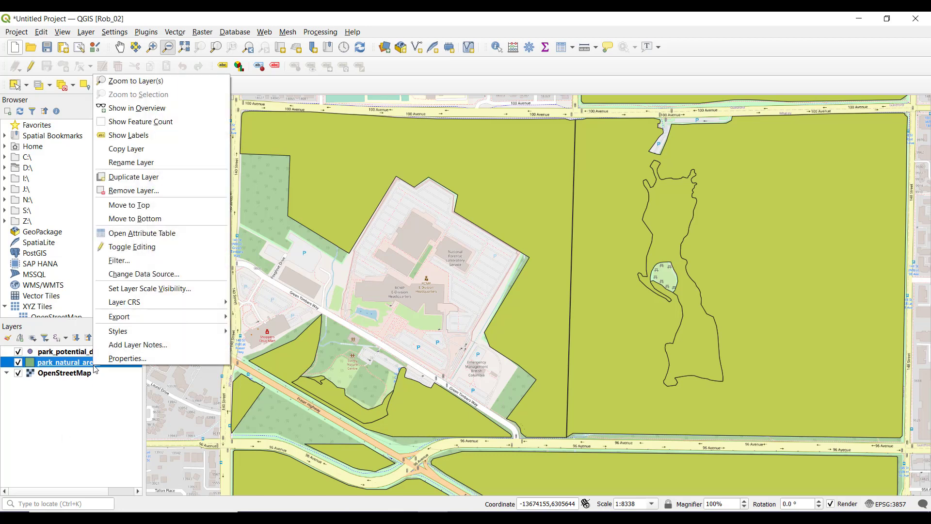
click(61, 352)
right_click(61, 351)
click(131, 80)
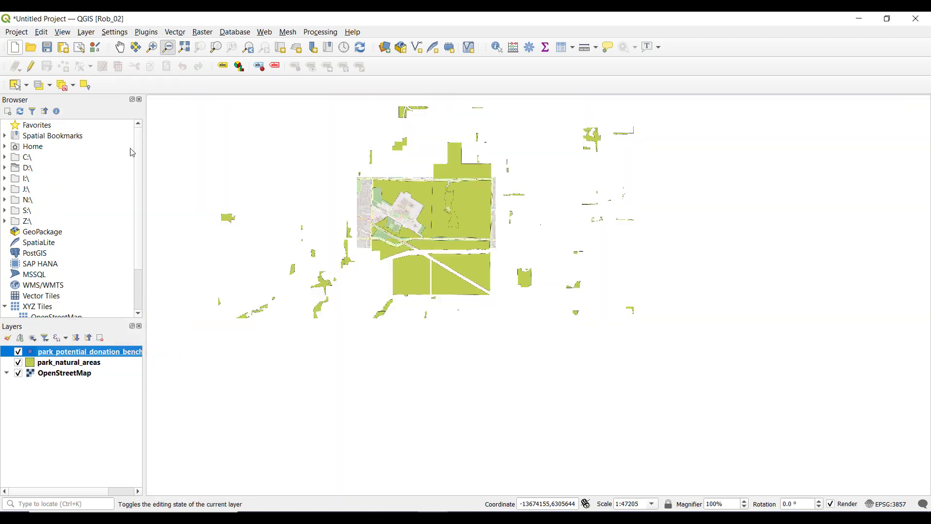
Open the attribute table of the park_potential_donation_bench_locations layer, look over its records and close it
right_click(89, 354)
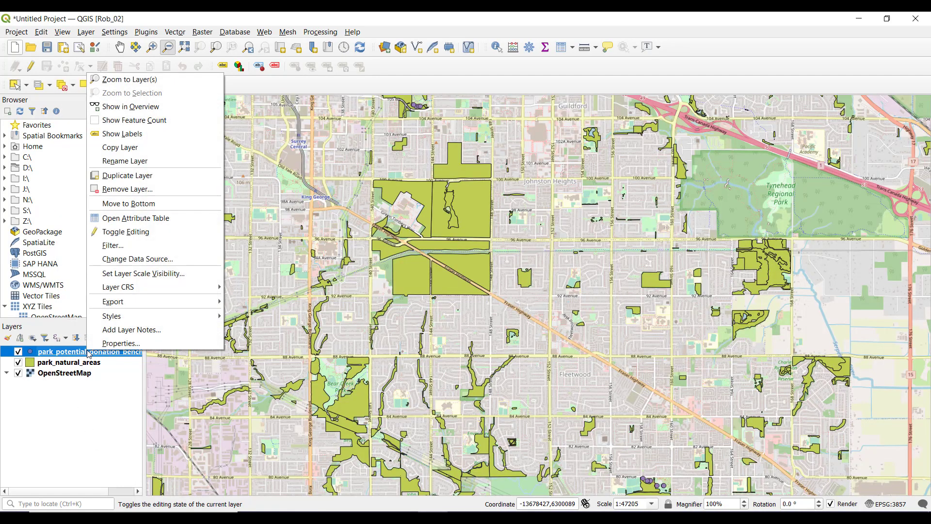
click(155, 219)
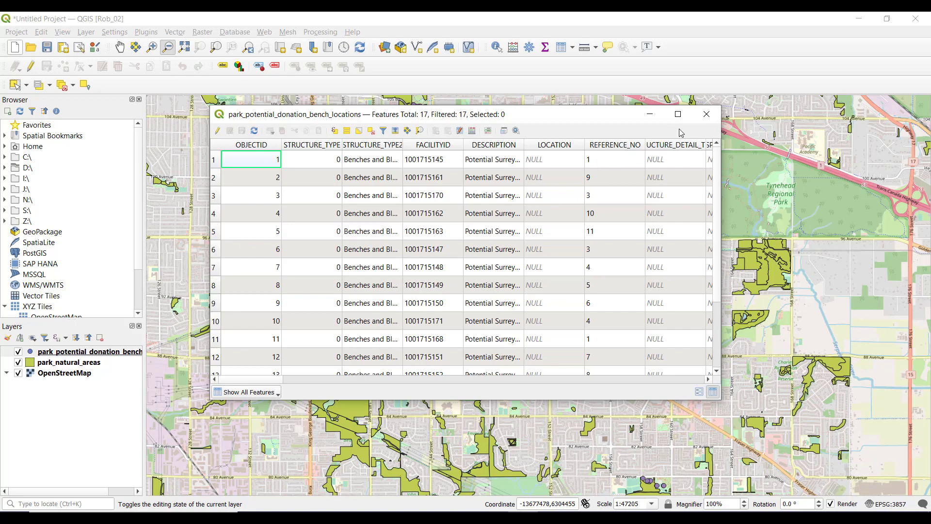
click(704, 117)
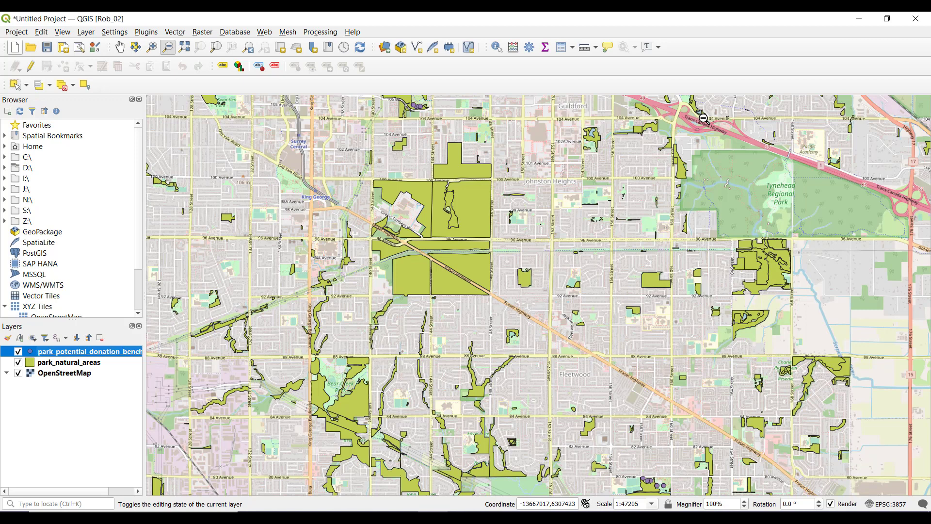
Check the installed QGIS version in the program's About information and close it
click(350, 35)
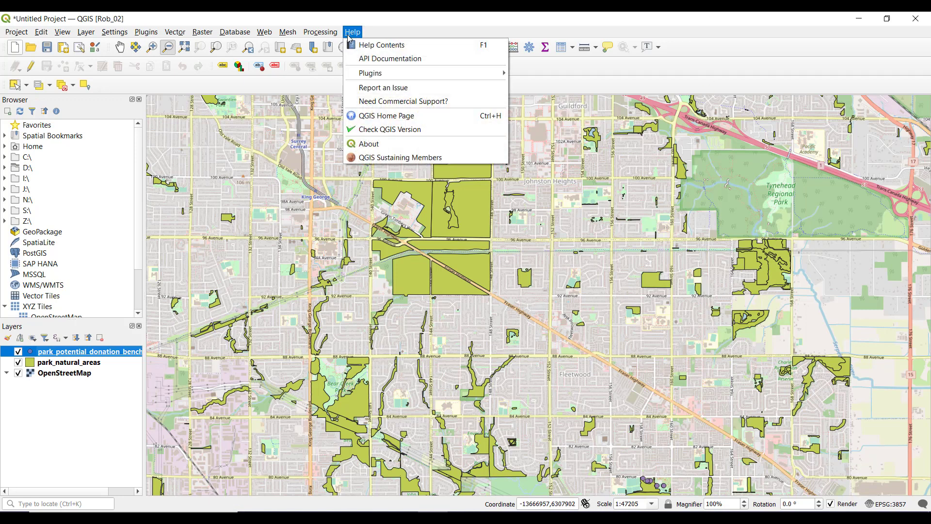
click(383, 144)
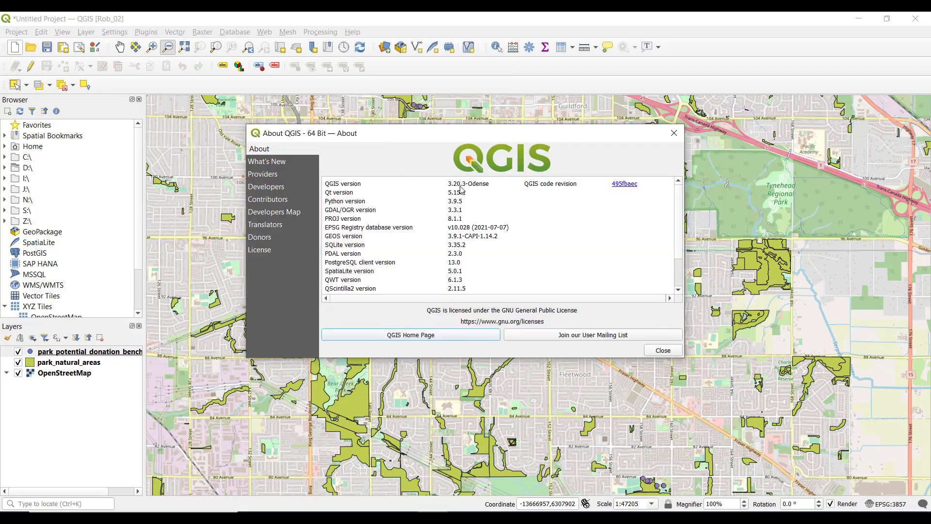
click(673, 136)
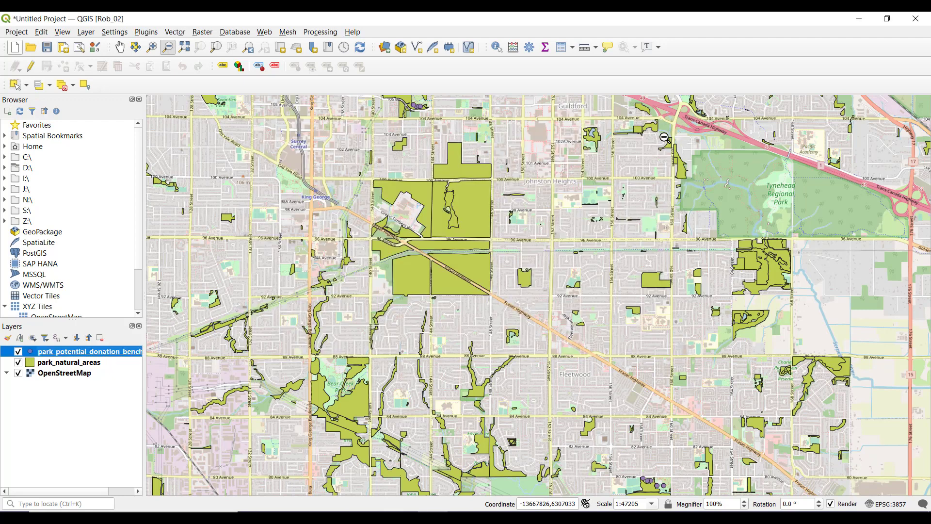